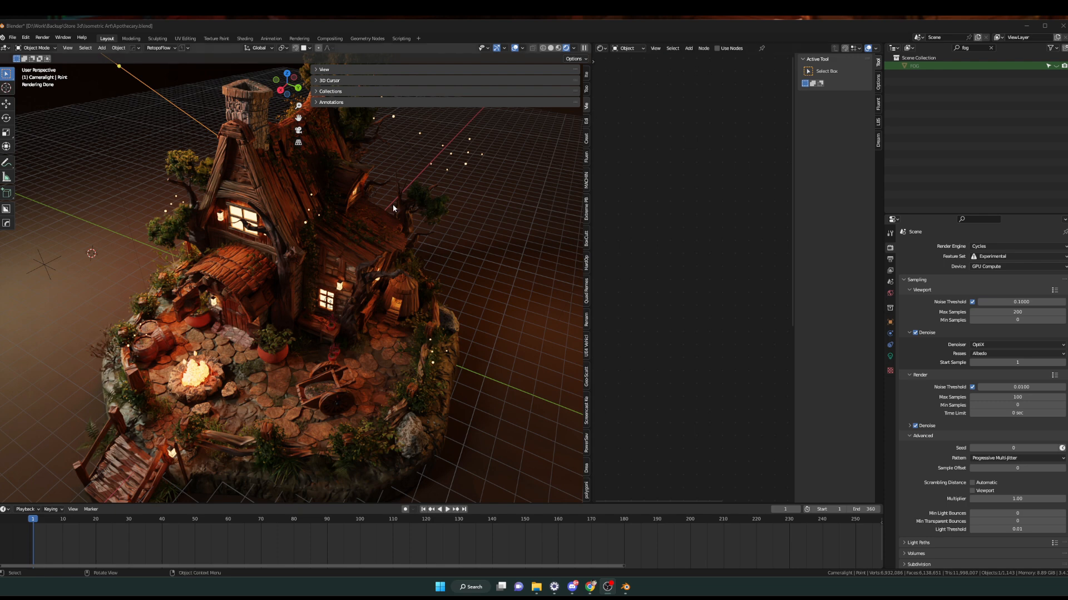
Select the porch roof and widen the node editor to show the roof material's whole node network.
{"action": "left_click", "coordinate": [223, 271]}
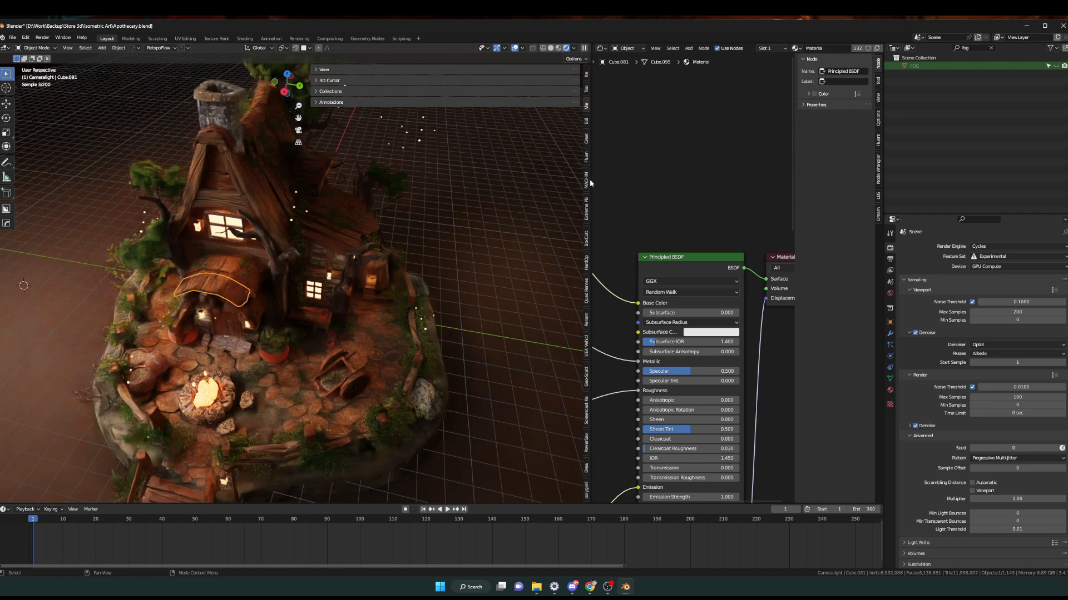
{"action": "left_click_drag", "start_coordinate": [591, 181], "coordinate": [487, 200]}
{"action": "scroll", "coordinate": [567, 202], "scroll_direction": "down", "scroll_amount": 8}
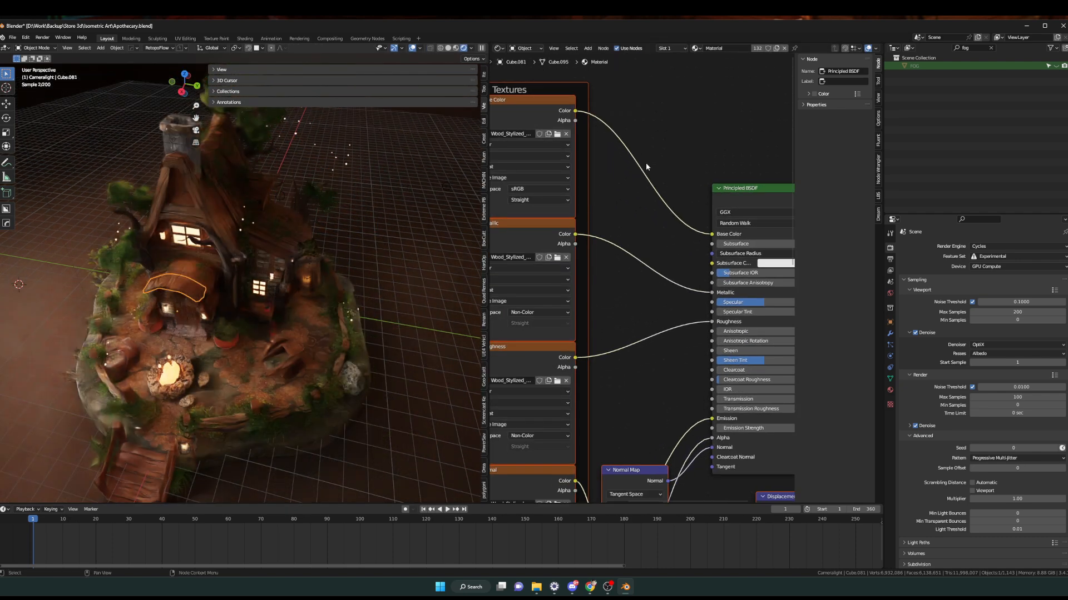
{"action": "middle_click_drag", "start_coordinate": [682, 161], "coordinate": [688, 131]}
{"action": "scroll", "coordinate": [689, 135], "scroll_direction": "up", "scroll_amount": 4}
{"action": "middle_click_drag", "start_coordinate": [600, 169], "coordinate": [588, 202]}
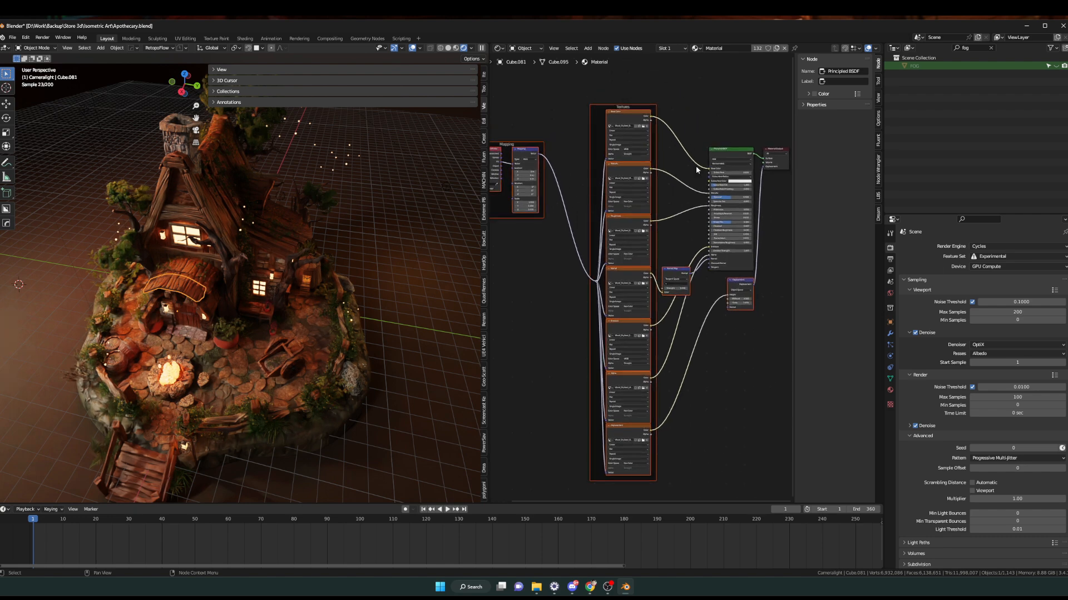
Examine the image texture nodes inside the Textures frame of the porch roof material.
{"action": "left_click", "coordinate": [542, 235]}
{"action": "left_click", "coordinate": [610, 125]}
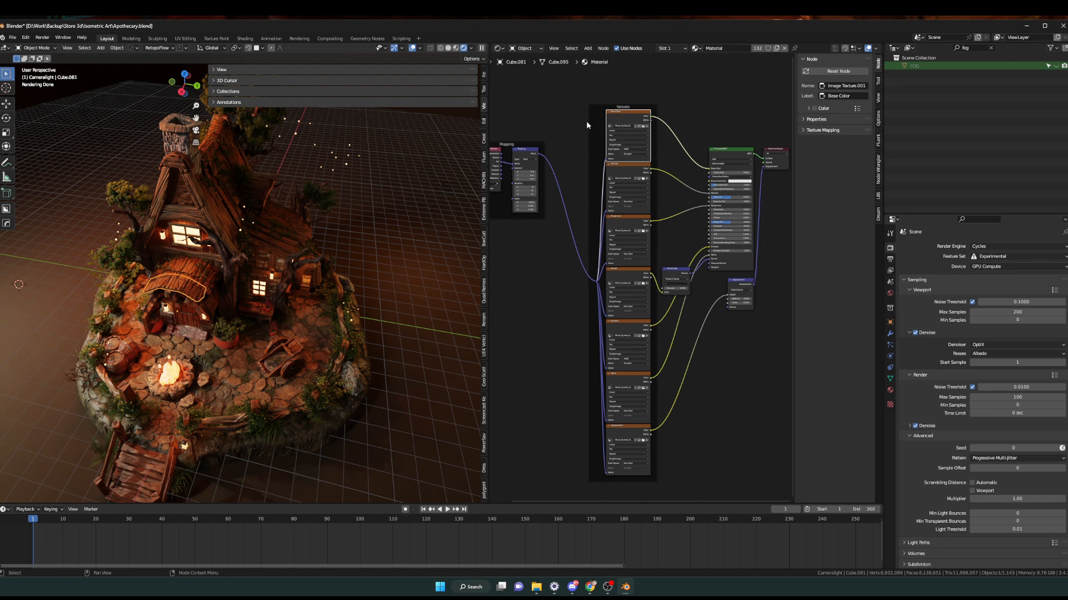
{"action": "left_click_drag", "start_coordinate": [582, 96], "coordinate": [672, 300]}
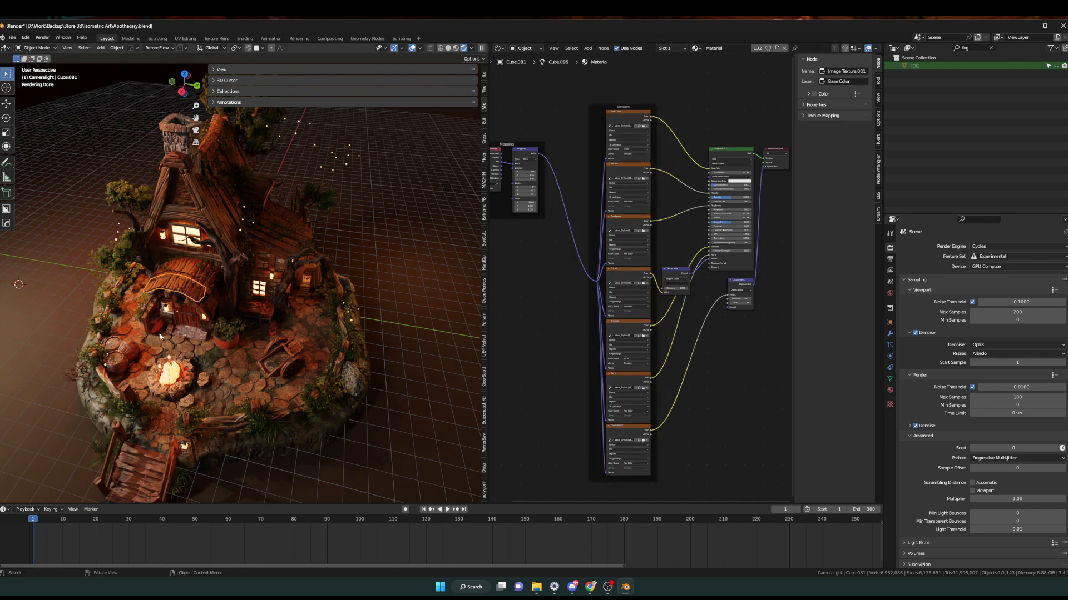
{"action": "left_click", "coordinate": [163, 271]}
{"action": "left_click", "coordinate": [185, 292]}
{"action": "middle_click_drag", "start_coordinate": [562, 279], "coordinate": [590, 286]}
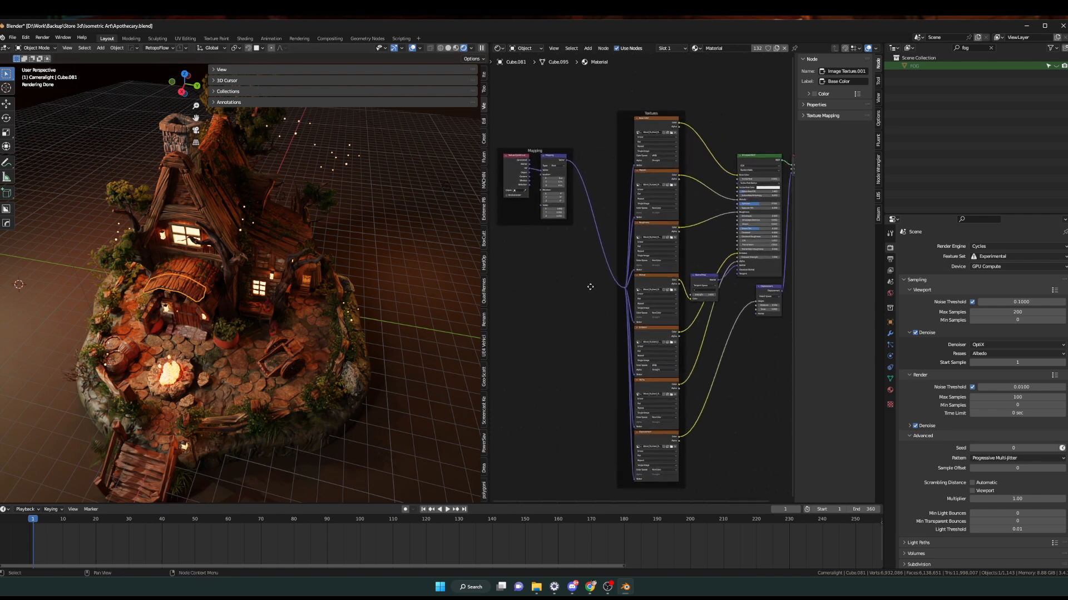
{"action": "left_click_drag", "start_coordinate": [620, 92], "coordinate": [691, 493]}
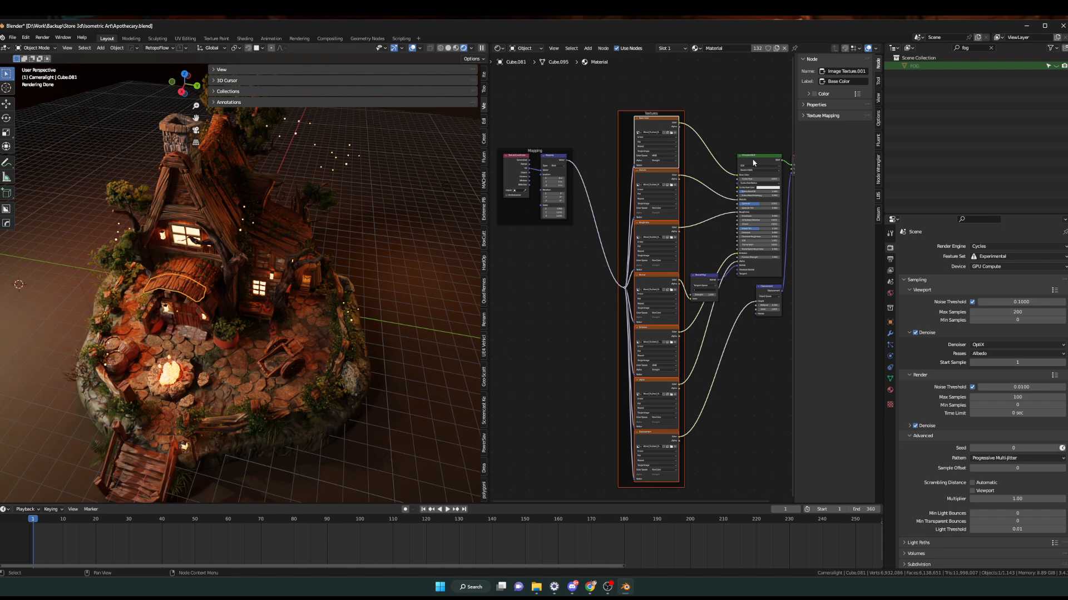
Examine how the image textures feed the Principled BSDF, Normal Map and Displacement nodes.
{"action": "left_click", "coordinate": [765, 169]}
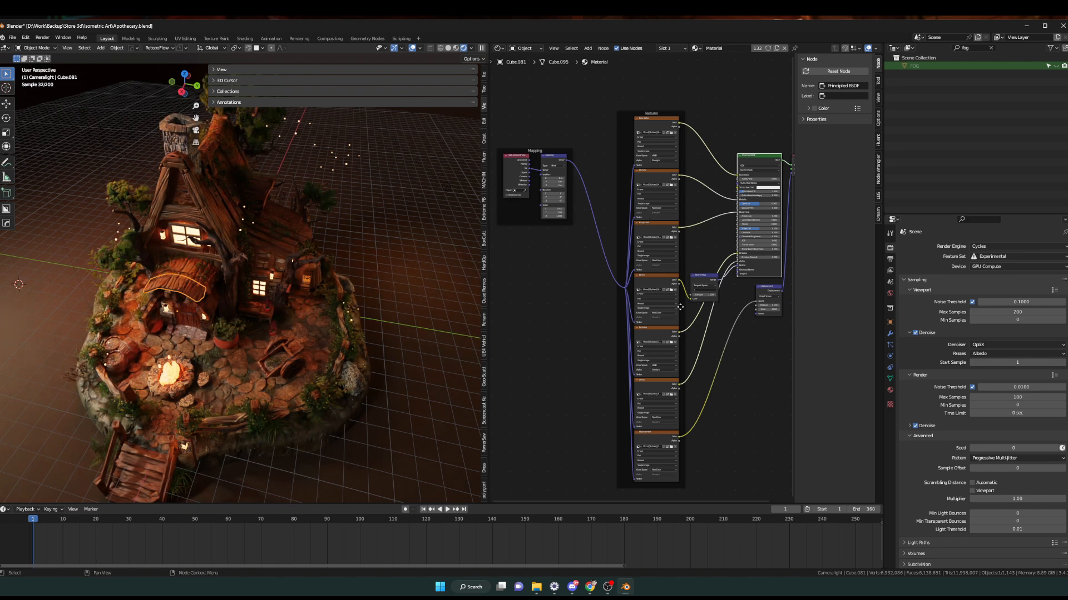
{"action": "middle_click_drag", "start_coordinate": [652, 323], "coordinate": [585, 316]}
{"action": "left_click", "coordinate": [697, 351]}
{"action": "middle_click_drag", "start_coordinate": [732, 305], "coordinate": [743, 350]}
{"action": "scroll", "coordinate": [743, 349], "scroll_direction": "up", "scroll_amount": 2}
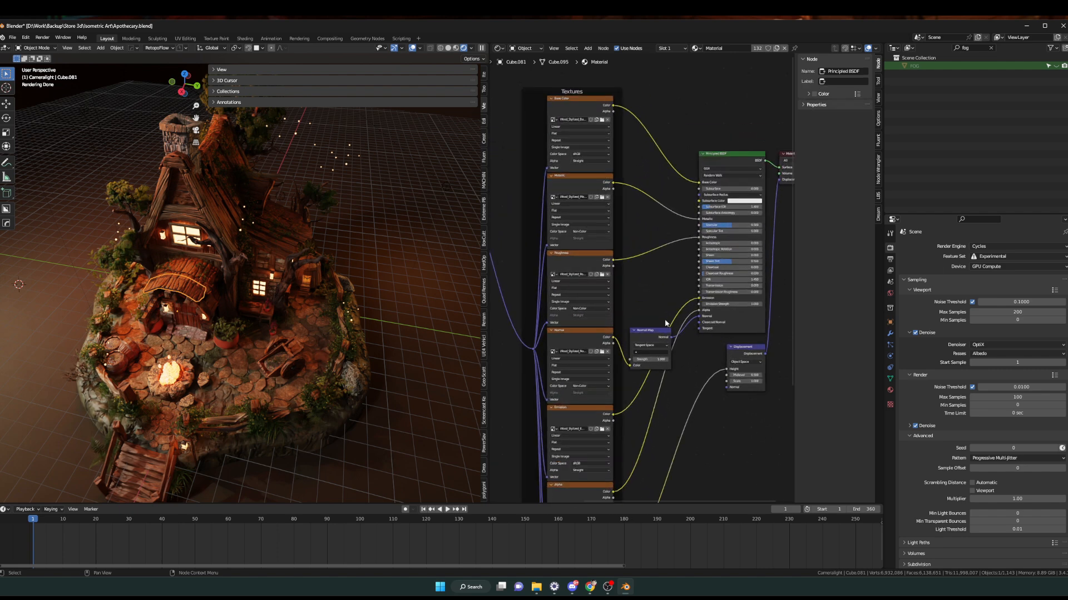
{"action": "middle_click_drag", "start_coordinate": [652, 307], "coordinate": [654, 453]}
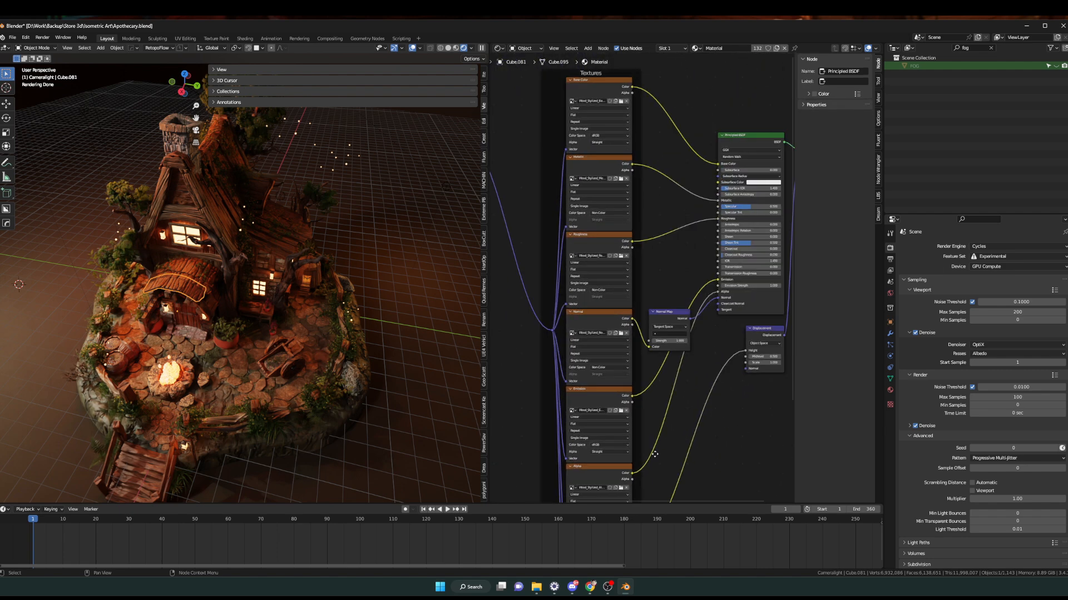
Inspect the porch roof planks up close from several angles in the rendered viewport.
{"action": "middle_click_drag", "start_coordinate": [208, 366], "coordinate": [297, 365]}
{"action": "scroll", "coordinate": [255, 375], "scroll_direction": "up", "scroll_amount": 3}
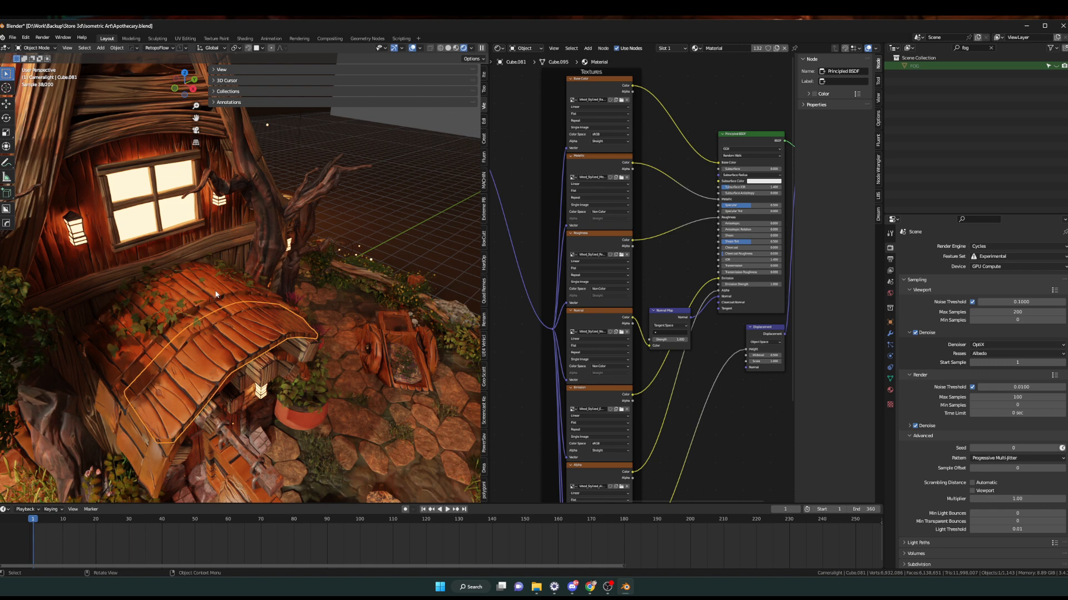
{"action": "left_click", "coordinate": [431, 266]}
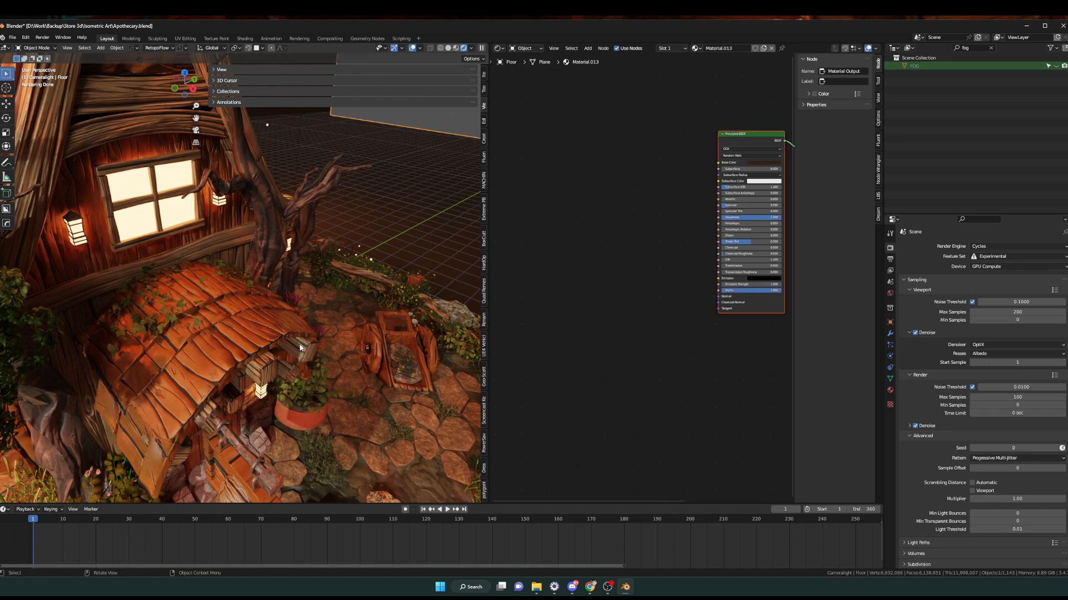
{"action": "middle_click_drag", "start_coordinate": [288, 345], "coordinate": [222, 290]}
{"action": "scroll", "coordinate": [202, 337], "scroll_direction": "down", "scroll_amount": 2}
{"action": "scroll", "coordinate": [160, 309], "scroll_direction": "up", "scroll_amount": 2}
{"action": "scroll", "coordinate": [160, 312], "scroll_direction": "down", "scroll_amount": 1}
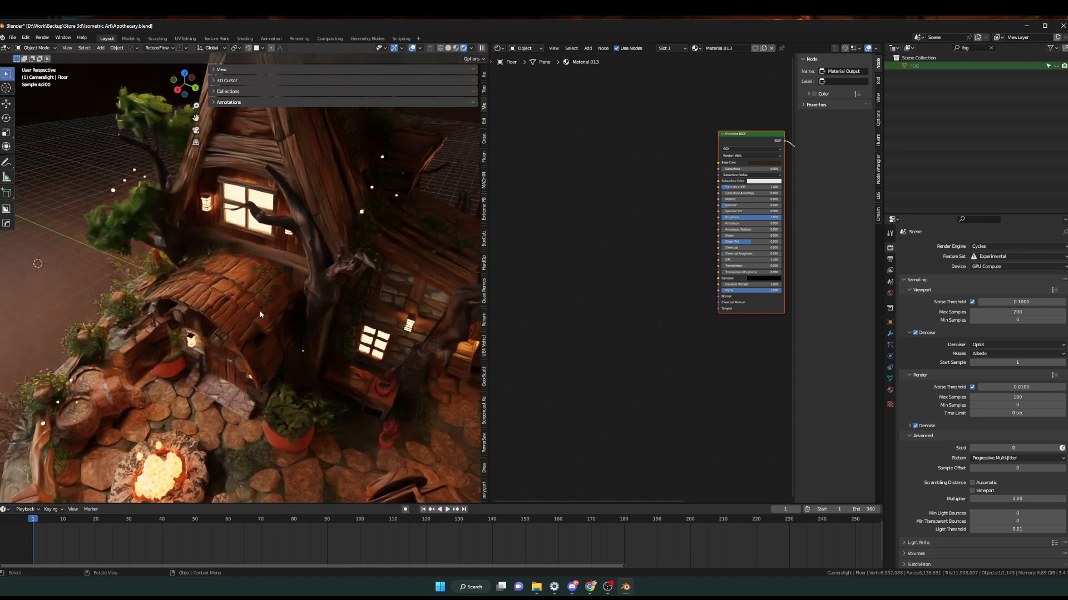
Select another row of porch roof planks and examine the Displacement node of its material.
{"action": "left_click", "coordinate": [234, 274]}
{"action": "scroll", "coordinate": [761, 383], "scroll_direction": "up", "scroll_amount": 4}
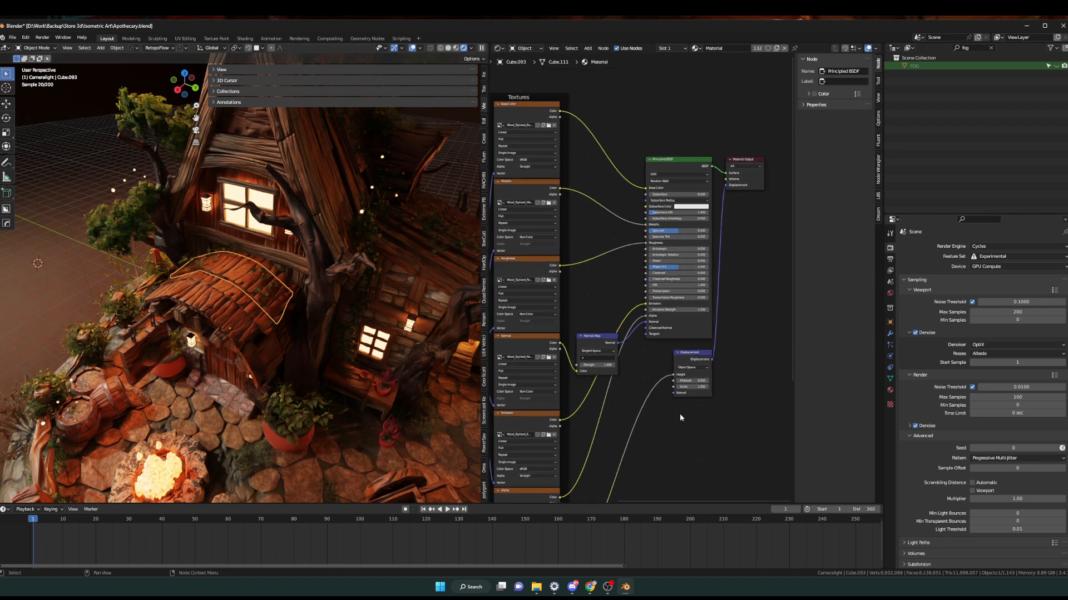
{"action": "left_click_drag", "start_coordinate": [621, 324], "coordinate": [704, 437]}
{"action": "left_click", "coordinate": [187, 312]}
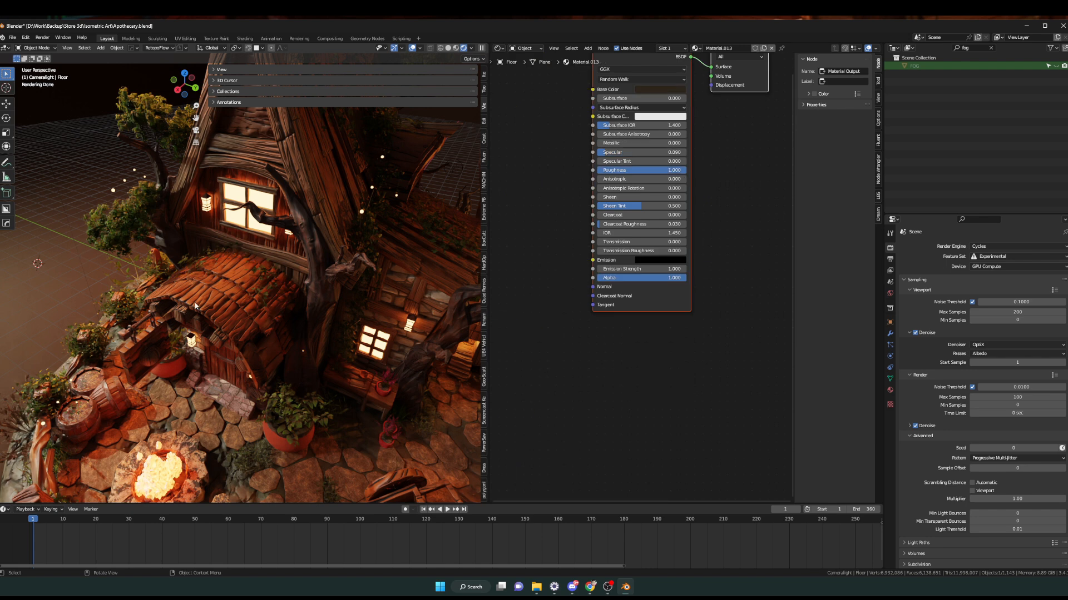
Inspect the mesh of the porch roof's front plank row in Edit Mode, then return to Object Mode.
{"action": "left_click", "coordinate": [243, 346]}
{"action": "key", "text": "Tab"}
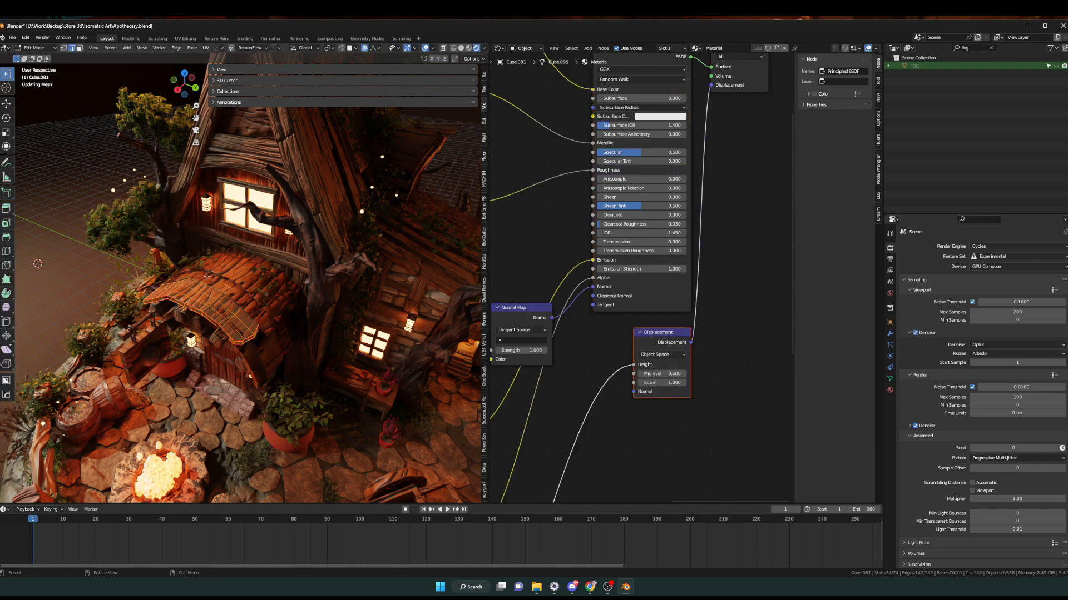
{"action": "scroll", "coordinate": [176, 289], "scroll_direction": "up", "scroll_amount": 6}
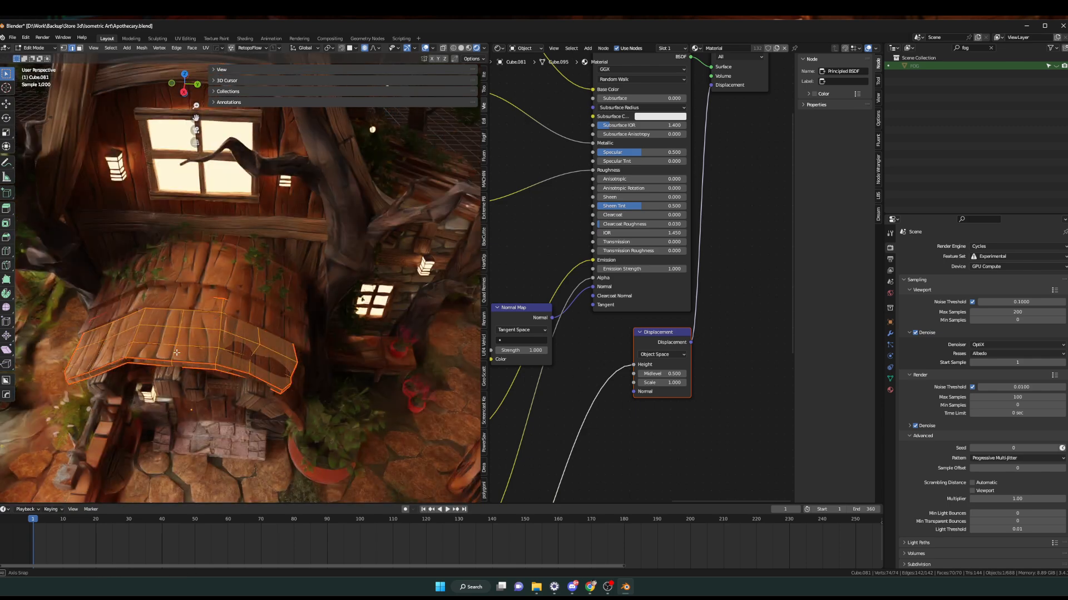
{"action": "middle_click_drag", "start_coordinate": [159, 363], "coordinate": [226, 360]}
{"action": "key", "text": "Tab"}
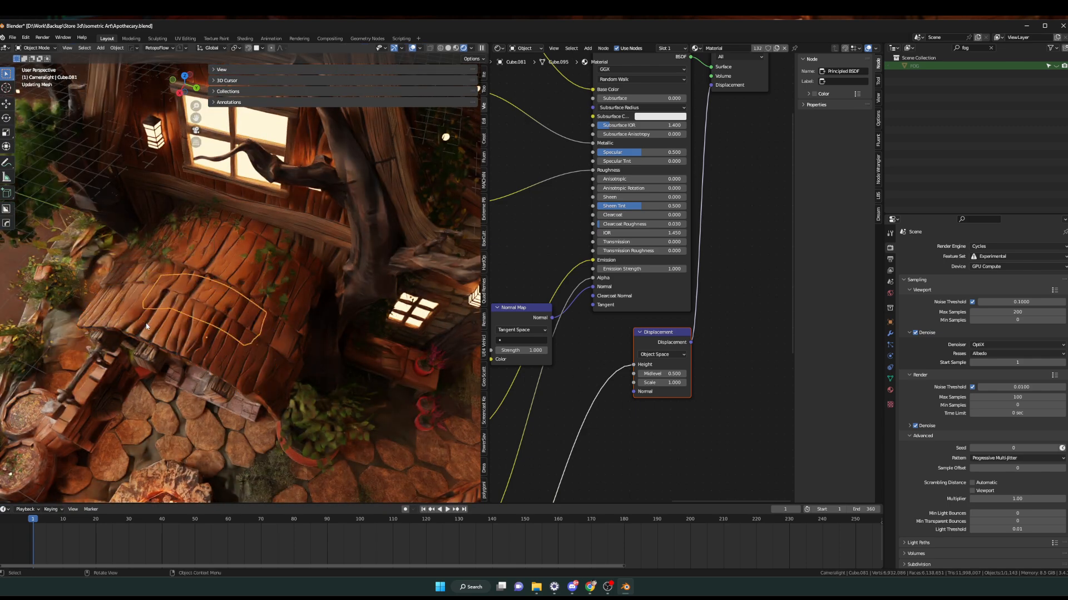
Select the curved trunk at the side of the house and look at it from several angles.
{"action": "middle_click_drag", "start_coordinate": [280, 336], "coordinate": [219, 208], "text": "shift"}
{"action": "scroll", "coordinate": [301, 339], "scroll_direction": "down", "scroll_amount": 5}
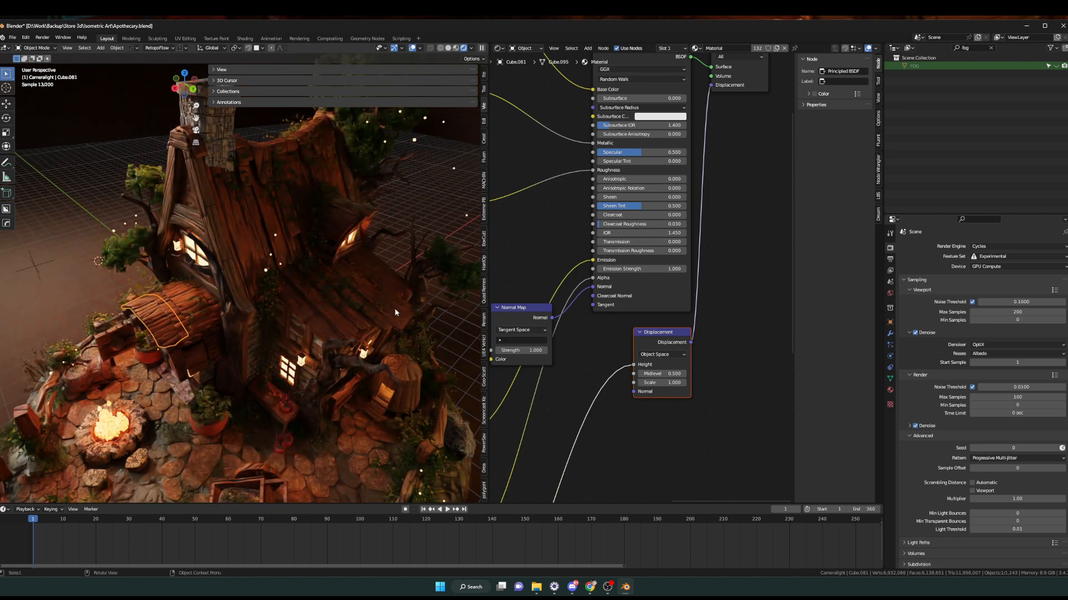
{"action": "left_click", "coordinate": [416, 283]}
{"action": "middle_click_drag", "start_coordinate": [417, 283], "coordinate": [183, 336], "text": "shift"}
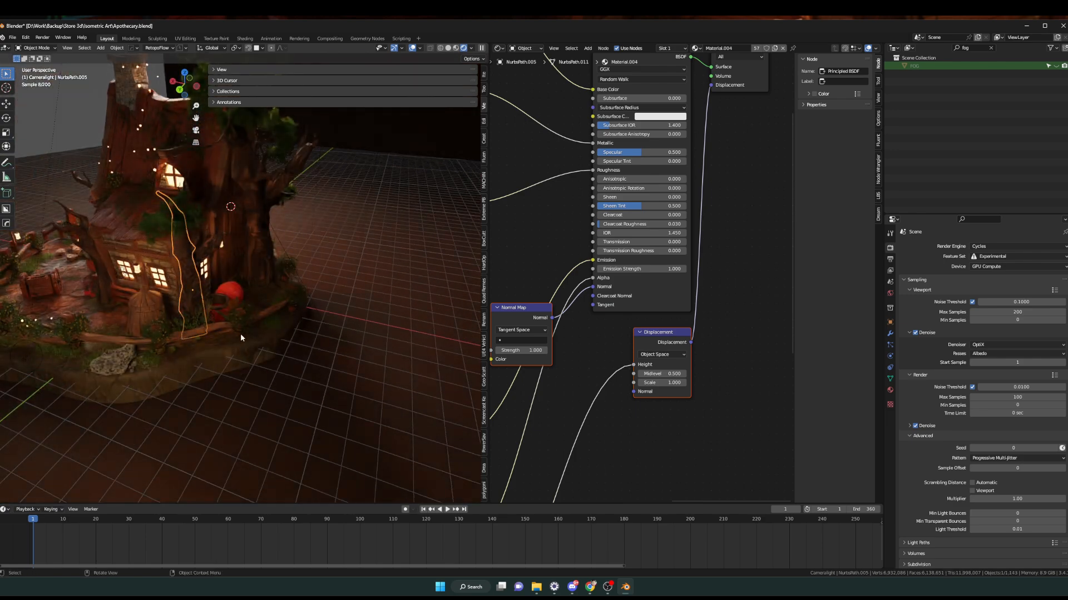
{"action": "mouse_move", "coordinate": [259, 332]}
{"action": "middle_mouse_down"}
{"action": "mouse_move", "coordinate": [350, 369]}
{"action": "mouse_move", "coordinate": [400, 278]}
{"action": "middle_mouse_up"}
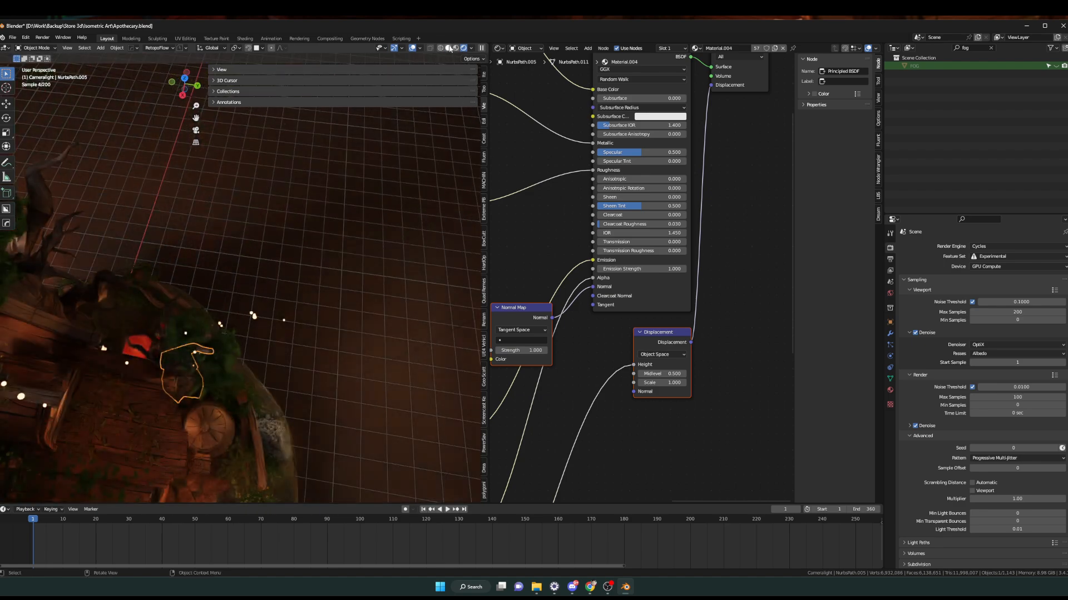
Switch the viewport to solid shading and select the irregular Bezier circle lying outside the diorama.
{"action": "left_click", "coordinate": [448, 48]}
{"action": "middle_click_drag", "start_coordinate": [431, 320], "coordinate": [170, 240], "text": "shift"}
{"action": "scroll", "coordinate": [208, 278], "scroll_direction": "down", "scroll_amount": 8}
{"action": "middle_click_drag", "start_coordinate": [276, 337], "coordinate": [303, 268]}
{"action": "left_click", "coordinate": [286, 192]}
{"action": "left_click", "coordinate": [309, 269]}
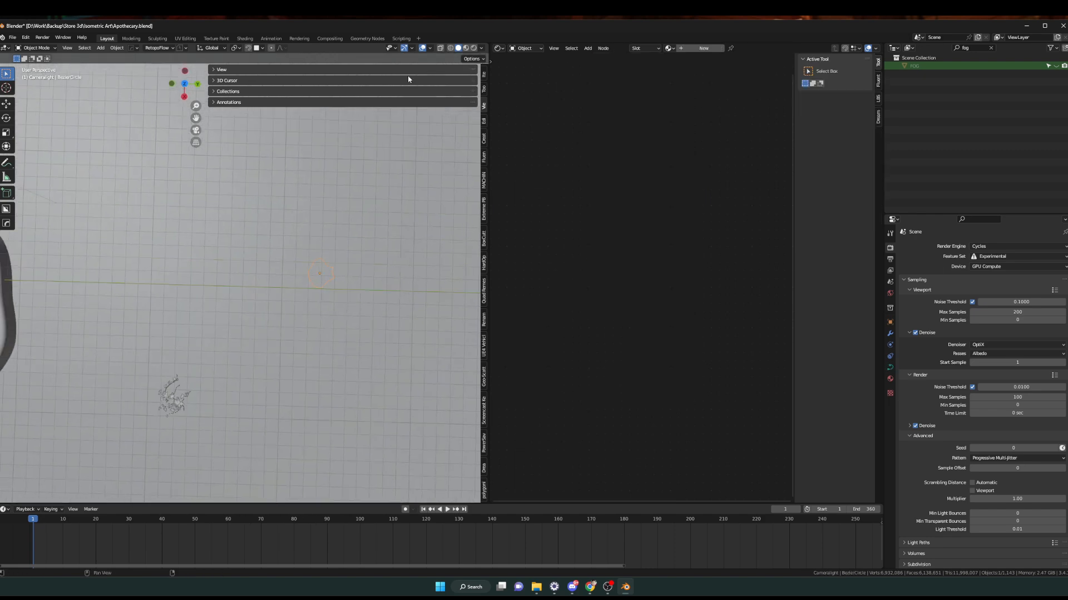
Add a NURBS path curve and move it about 41 m along Y to the open floor beside the Bezier circle.
{"action": "key", "text": "shift+a"}
{"action": "mouse_move", "coordinate": [206, 329]}
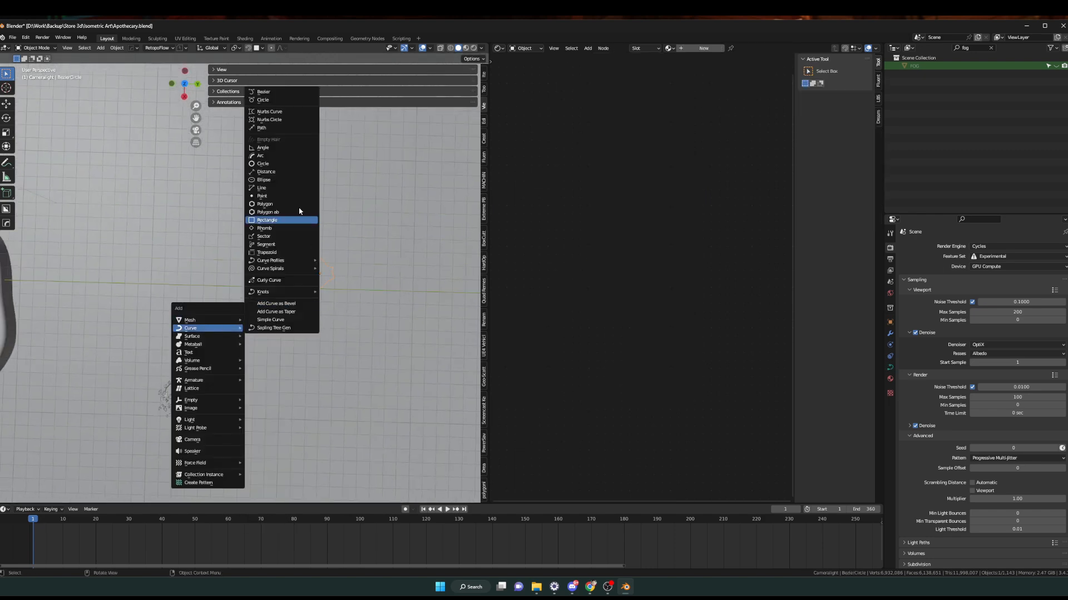
{"action": "left_click", "coordinate": [269, 128]}
{"action": "key", "text": "g"}
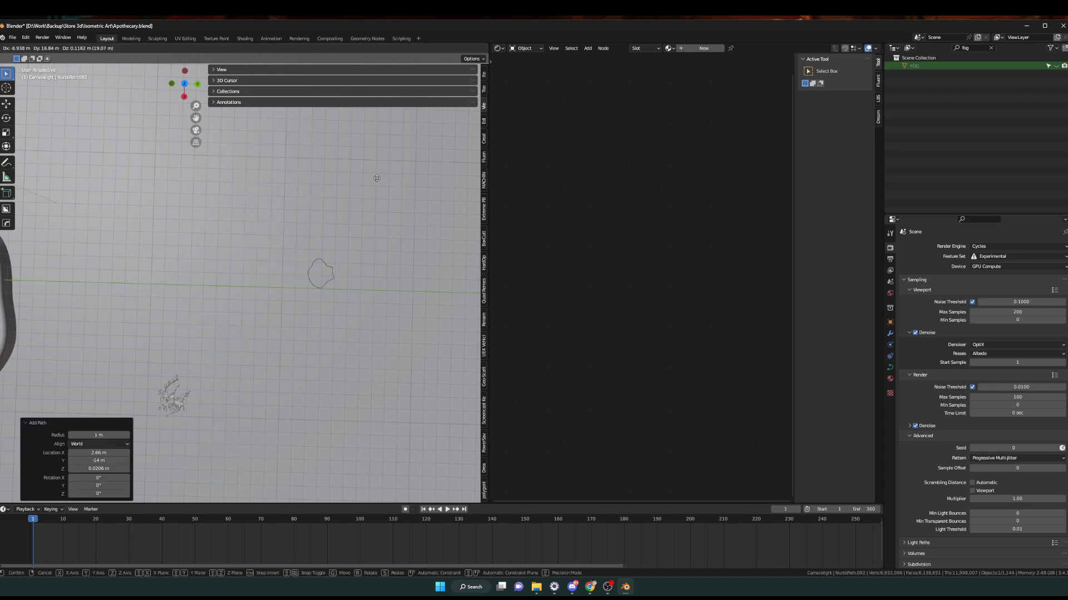
{"action": "left_click", "coordinate": [261, 288]}
{"action": "middle_click_drag", "start_coordinate": [262, 288], "coordinate": [174, 241]}
{"action": "scroll", "coordinate": [286, 293], "scroll_direction": "up", "scroll_amount": 2}
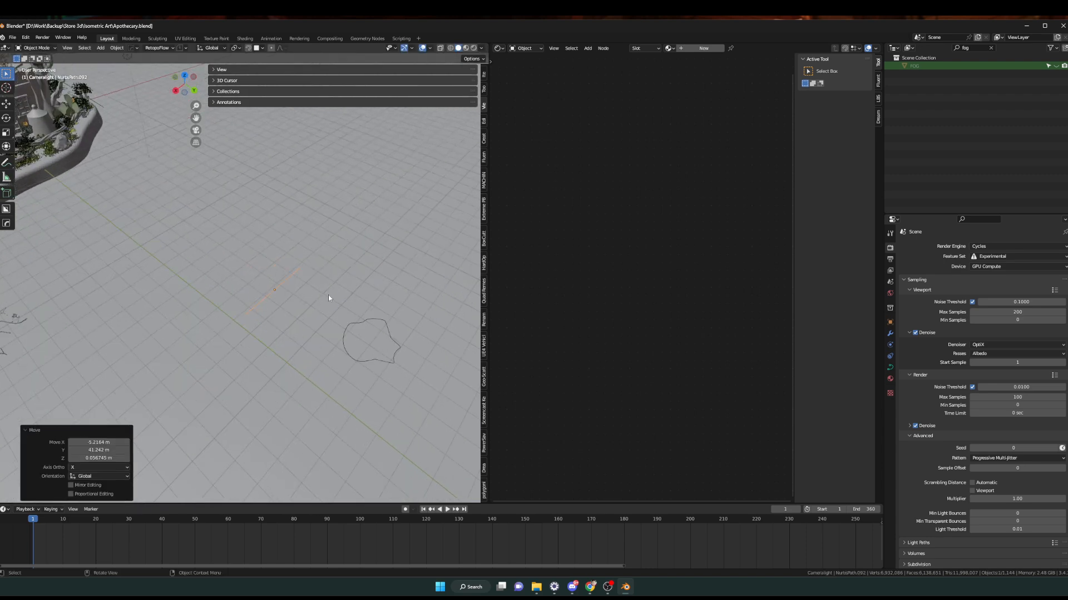
Set the path's bevel type to Object and pick the irregular Bezier circle as the bevel profile.
{"action": "left_click", "coordinate": [890, 367]}
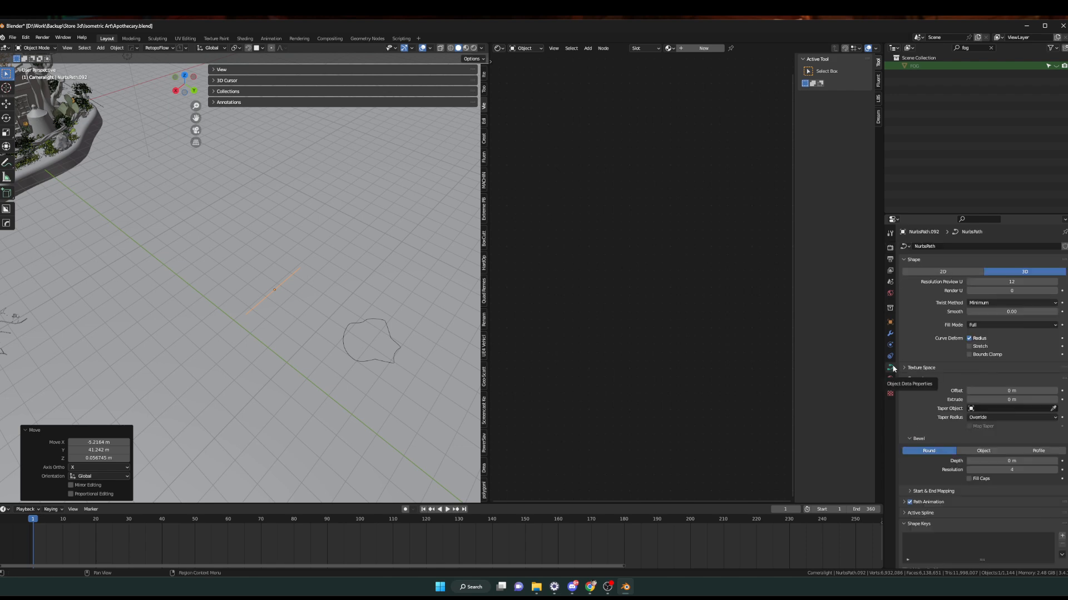
{"action": "left_click", "coordinate": [982, 451]}
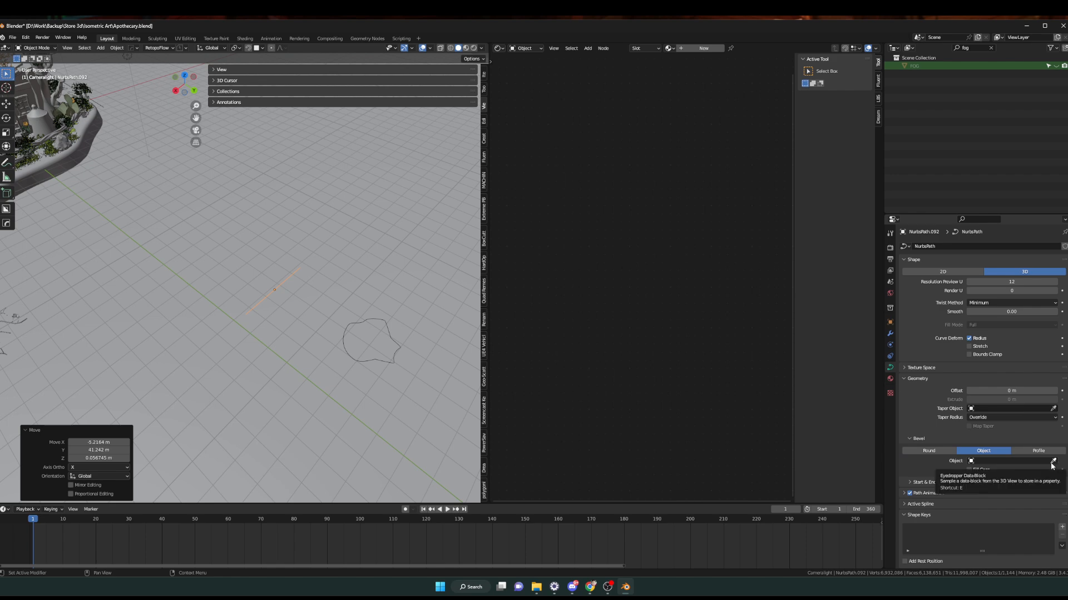
{"action": "left_click", "coordinate": [1052, 462]}
{"action": "left_click", "coordinate": [382, 314]}
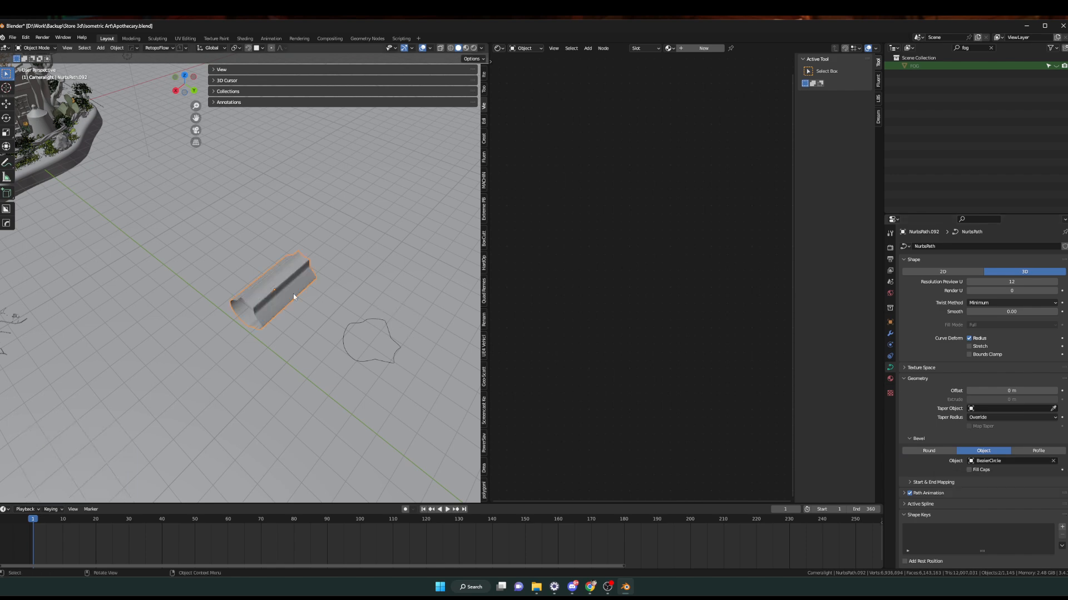
Stand the bevelled path upright by rotating it about 90 degrees around global Y, and reposition it along Z.
{"action": "middle_click_drag", "start_coordinate": [318, 313], "coordinate": [226, 307]}
{"action": "scroll", "coordinate": [328, 370], "scroll_direction": "up", "scroll_amount": 2}
{"action": "middle_click_drag", "start_coordinate": [336, 376], "coordinate": [260, 295]}
{"action": "type", "text": "rxy90"}
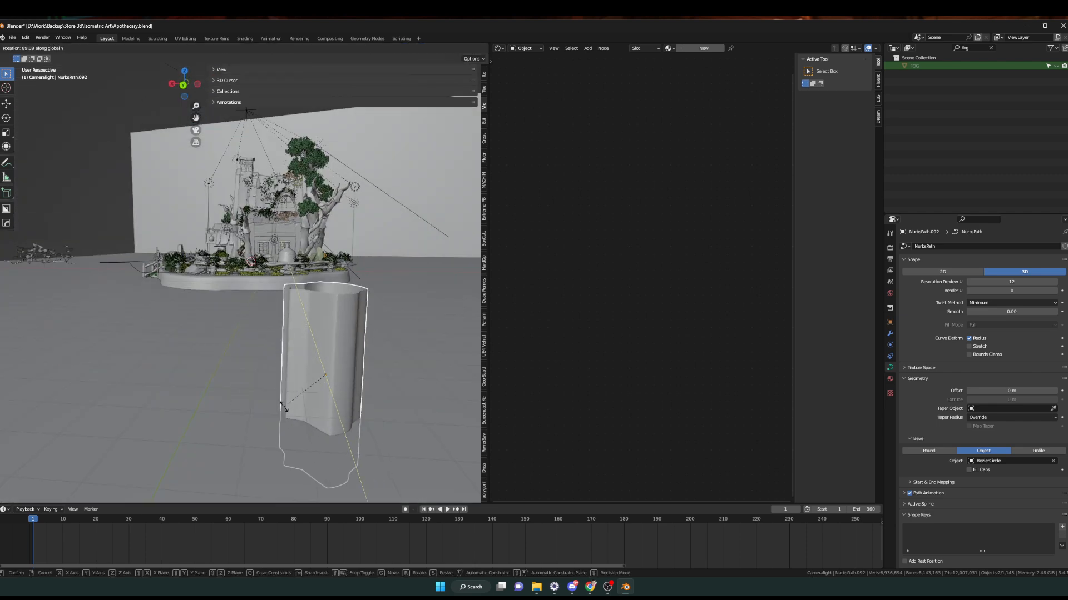
{"action": "left_click", "coordinate": [283, 407]}
{"action": "scroll", "coordinate": [284, 408], "scroll_direction": "down", "scroll_amount": 4}
{"action": "key", "text": "g"}
{"action": "key", "text": "z"}
{"action": "left_click", "coordinate": [338, 326]}
{"action": "middle_click_drag", "start_coordinate": [338, 327], "coordinate": [273, 326]}
Edit the path's points with proportional editing, shrinking the top point's radius by about 0.48 and the middle point's by about 0.37.
{"action": "key", "text": "Tab"}
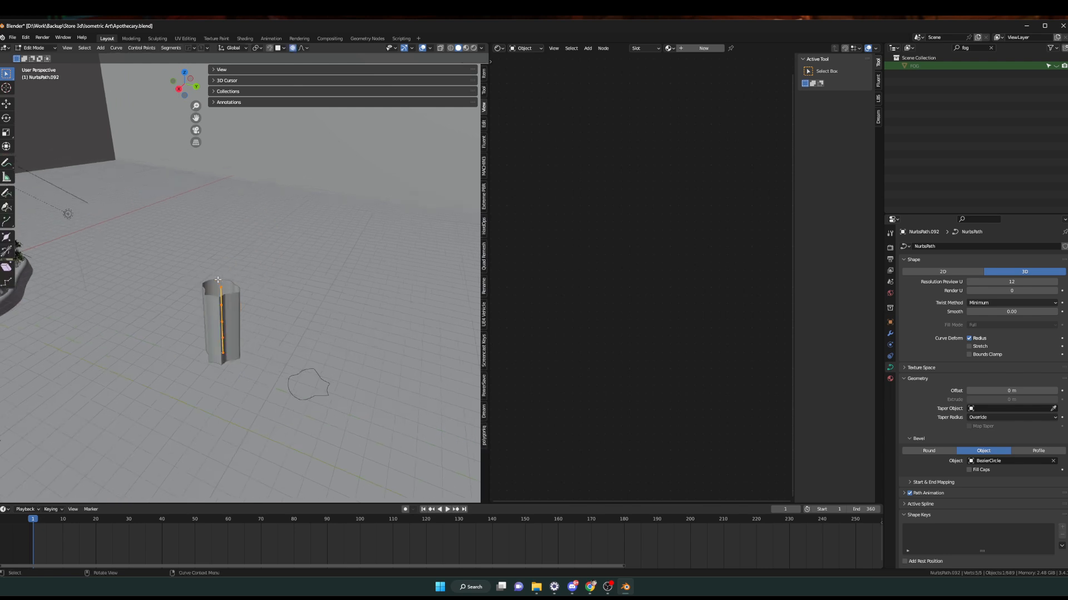
{"action": "scroll", "coordinate": [271, 275], "scroll_direction": "up", "scroll_amount": 2}
{"action": "key", "text": "alt+s"}
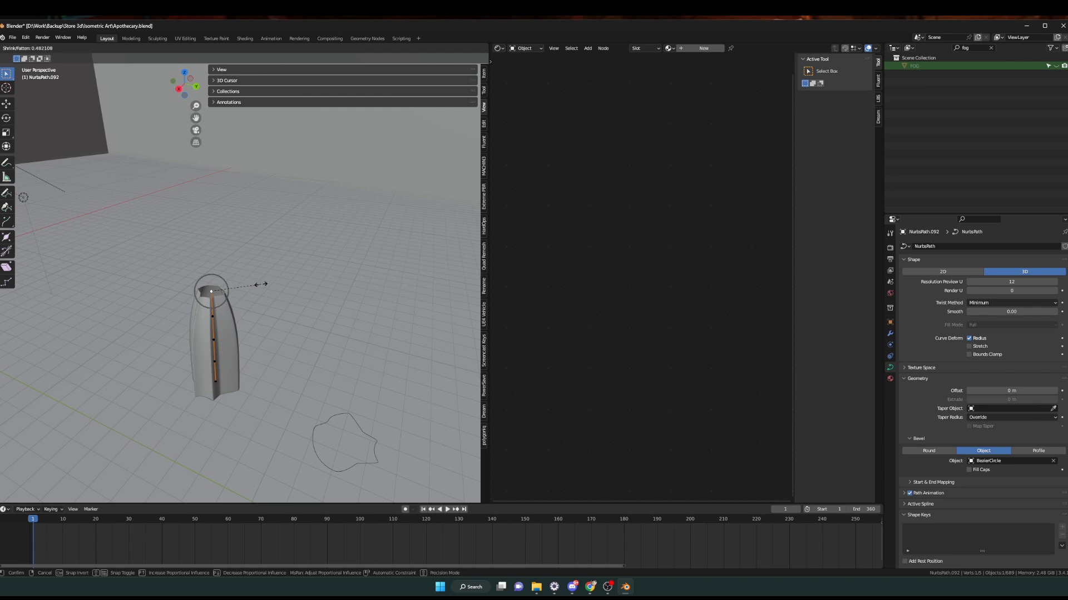
{"action": "left_click", "coordinate": [262, 285]}
{"action": "left_click", "coordinate": [213, 340]}
{"action": "key", "text": "alt+s"}
{"action": "left_click", "coordinate": [206, 352]}
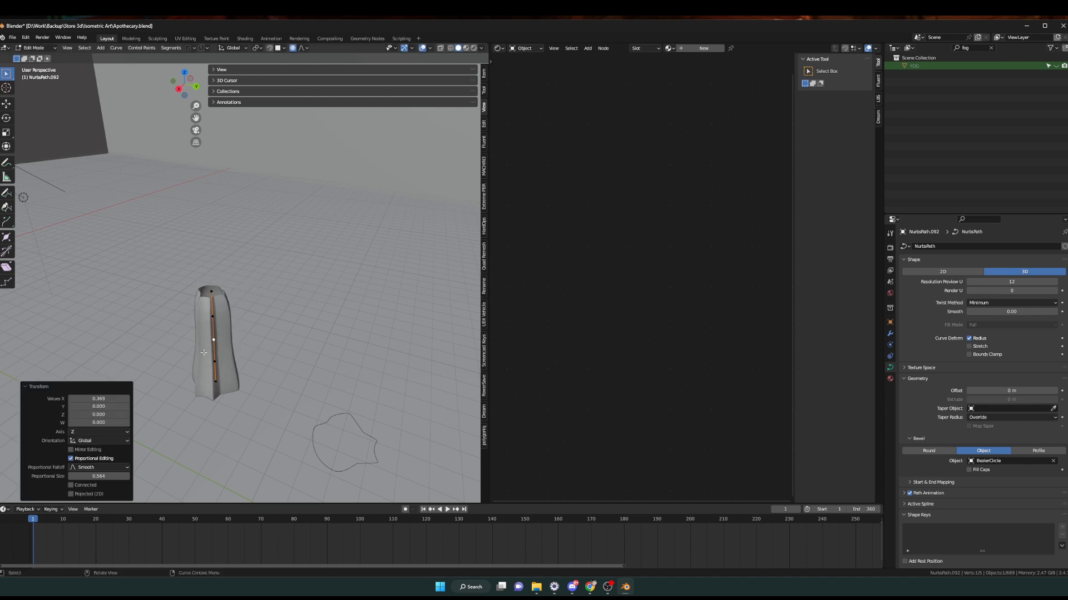
Narrow the trunk's upper part by shrinking the second point from the top and scaling the top point's radius by 0.694.
{"action": "left_click", "coordinate": [215, 361]}
{"action": "key", "text": "alt+s"}
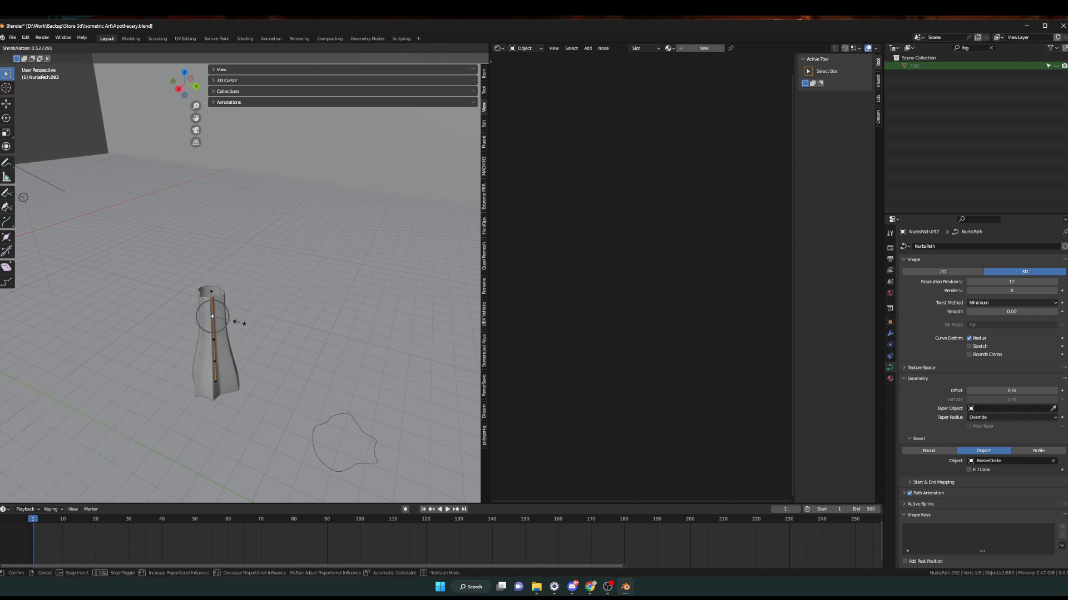
{"action": "left_click", "coordinate": [232, 323]}
{"action": "left_click", "coordinate": [212, 291]}
{"action": "key", "text": "alt+s"}
{"action": "left_click", "coordinate": [254, 285]}
Twist the trunk by tilting the path's top point and the middle point with smooth proportional editing, and leave Edit Mode.
{"action": "middle_click_drag", "start_coordinate": [222, 323], "coordinate": [223, 303], "text": "ctrl"}
{"action": "key", "text": "ctrl+t"}
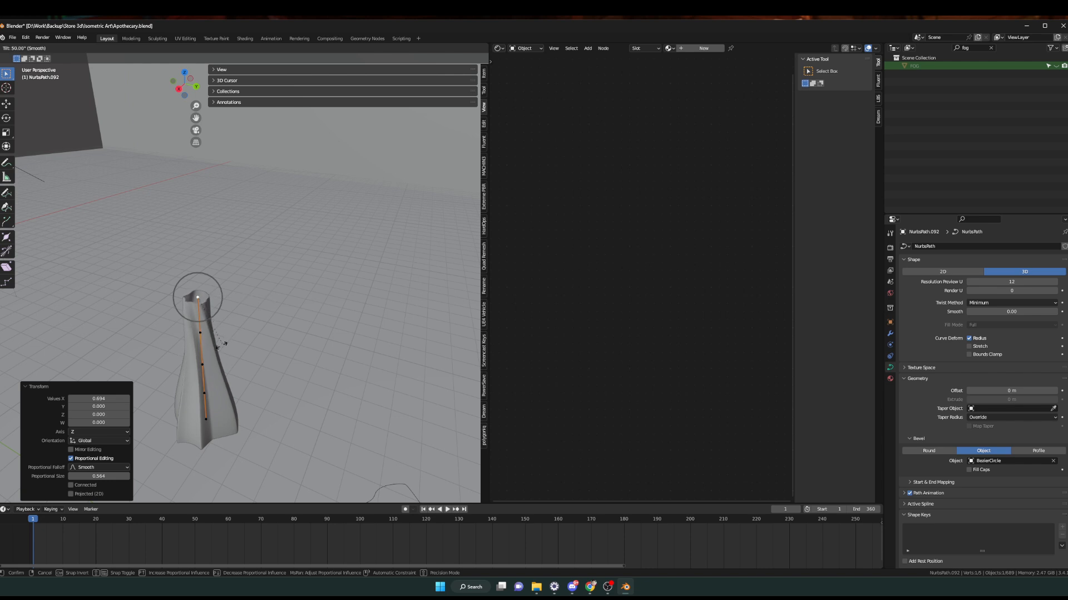
{"action": "left_click", "coordinate": [191, 357]}
{"action": "left_click", "coordinate": [200, 365]}
{"action": "key", "text": "ctrl+t"}
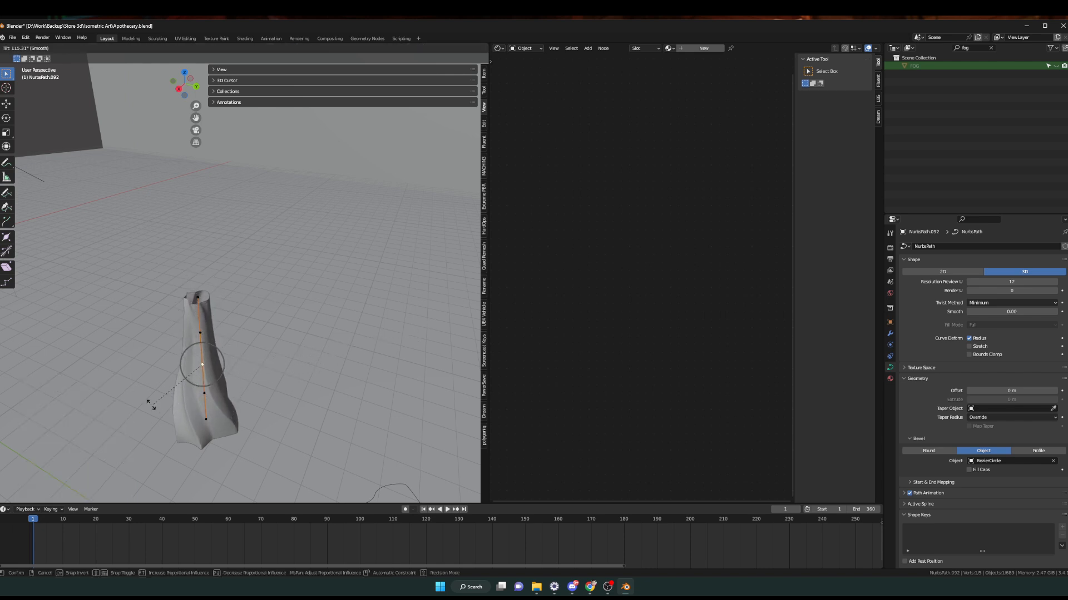
{"action": "left_click", "coordinate": [117, 397]}
{"action": "key", "text": "Tab"}
Examine the finished tree trunk in the diorama from several angles and check its mesh in Edit Mode.
{"action": "middle_click_drag", "start_coordinate": [289, 369], "coordinate": [194, 334]}
{"action": "scroll", "coordinate": [67, 317], "scroll_direction": "up", "scroll_amount": 3}
{"action": "middle_click_drag", "start_coordinate": [214, 380], "coordinate": [248, 392]}
{"action": "left_click", "coordinate": [172, 252]}
{"action": "key", "text": "KP_Decimal"}
{"action": "scroll", "coordinate": [242, 323], "scroll_direction": "up", "scroll_amount": 2}
{"action": "middle_click_drag", "start_coordinate": [247, 392], "coordinate": [289, 333]}
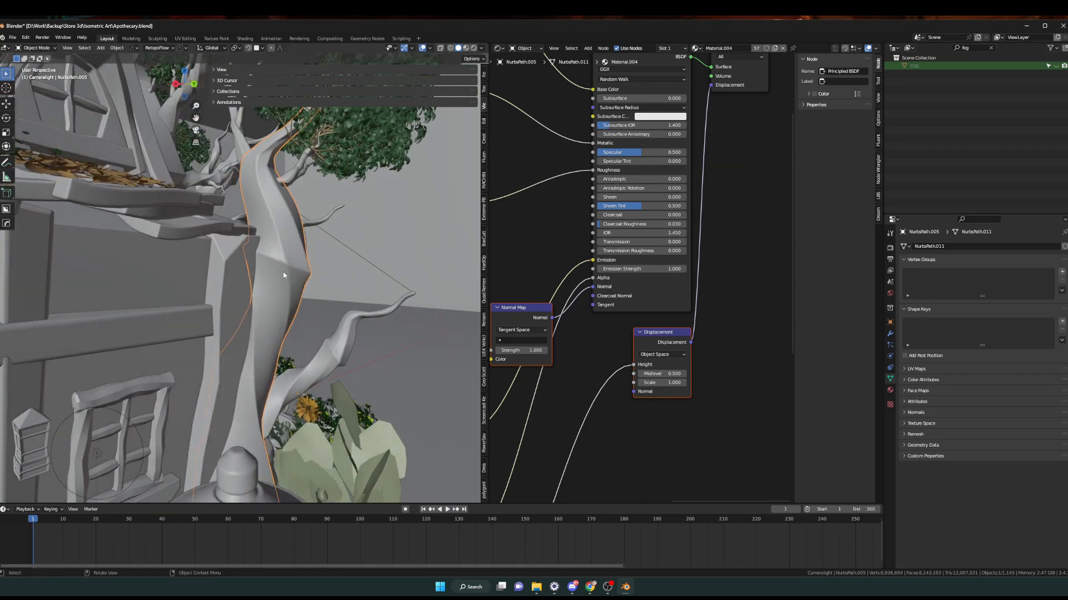
{"action": "middle_click_drag", "start_coordinate": [307, 277], "coordinate": [111, 328]}
{"action": "key", "text": "Tab"}
{"action": "key", "text": "Tab"}
{"action": "scroll", "coordinate": [270, 312], "scroll_direction": "down", "scroll_amount": 6}
Convert the twisted demo trunk from a curve to a mesh.
{"action": "left_click", "coordinate": [382, 324], "text": "shift"}
{"action": "middle_click_drag", "start_coordinate": [382, 324], "coordinate": [239, 341], "text": "shift"}
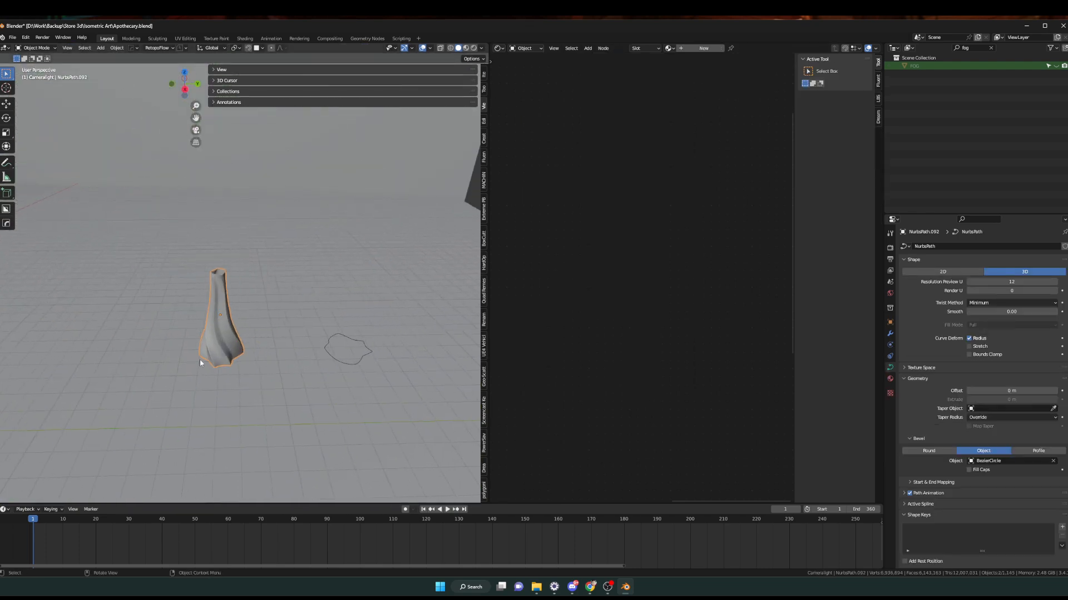
{"action": "right_click", "coordinate": [216, 327]}
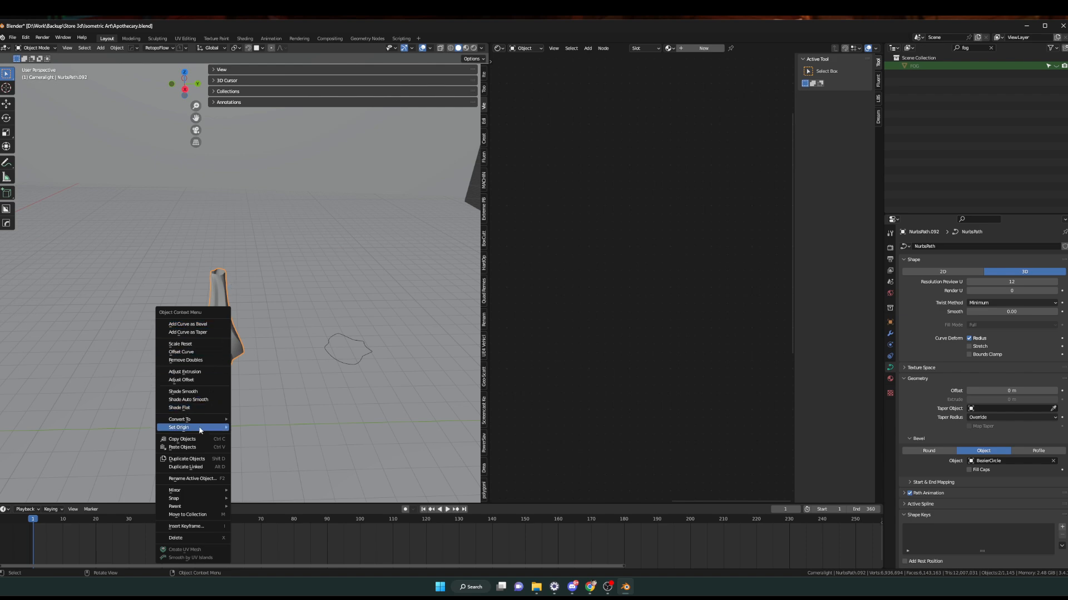
{"action": "left_click", "coordinate": [248, 427]}
{"action": "middle_click_drag", "start_coordinate": [286, 400], "coordinate": [264, 375]}
{"action": "scroll", "coordinate": [231, 374], "scroll_direction": "up", "scroll_amount": 4}
In Edit Mode, select the full edge ring running up the trunk, starting from a single horizontal or vertical edge.
{"action": "key", "text": "Tab"}
{"action": "scroll", "coordinate": [274, 357], "scroll_direction": "up", "scroll_amount": 4}
{"action": "scroll", "coordinate": [274, 357], "scroll_direction": "down", "scroll_amount": 5}
{"action": "scroll", "coordinate": [233, 356], "scroll_direction": "up", "scroll_amount": 3}
{"action": "scroll", "coordinate": [263, 375], "scroll_direction": "up", "scroll_amount": 3}
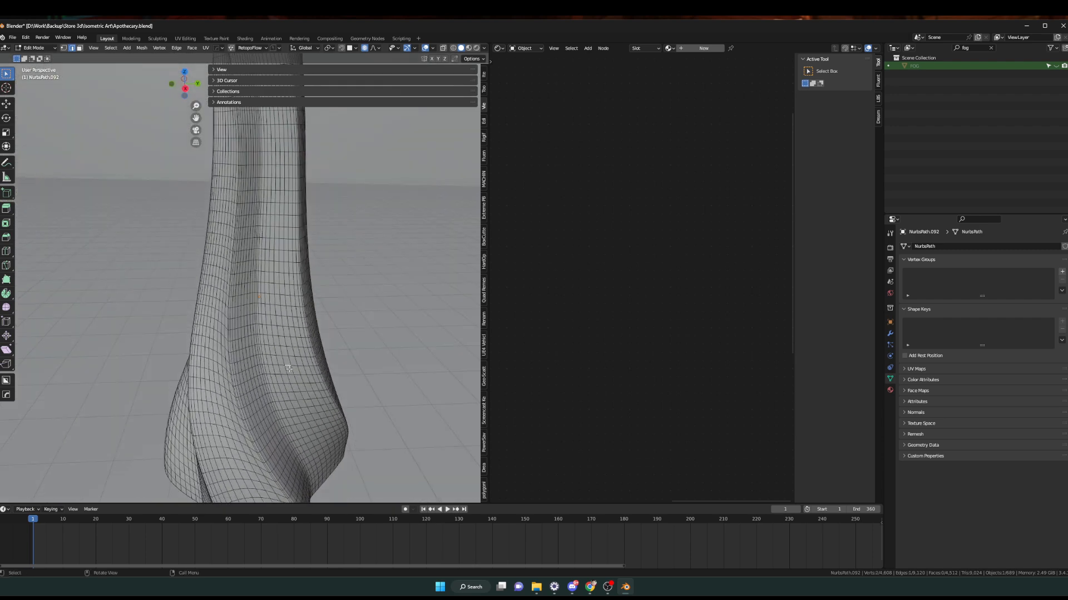
{"action": "key", "text": "q"}
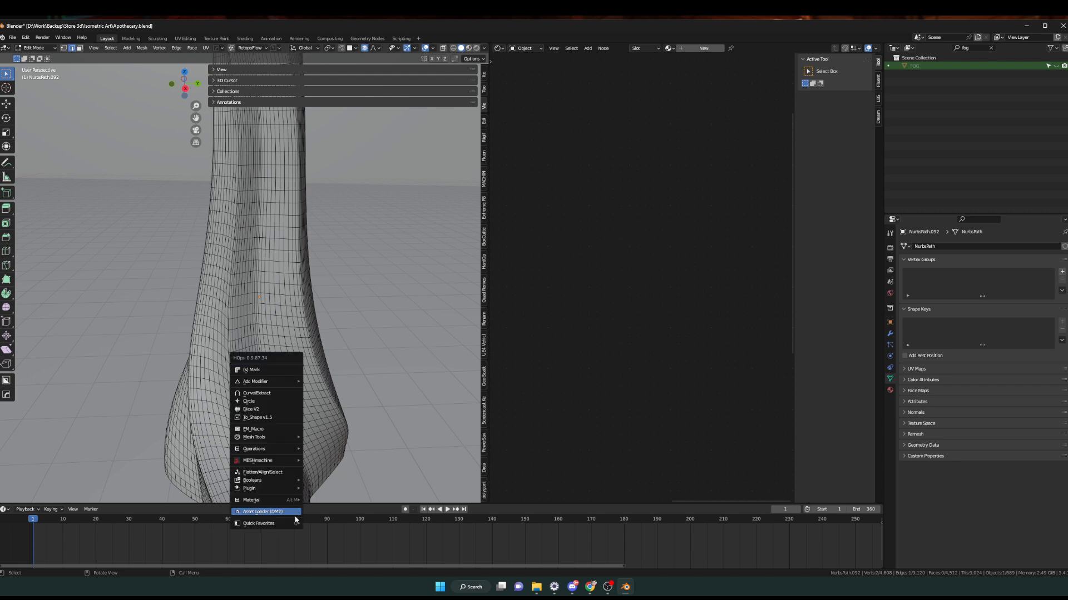
{"action": "mouse_move", "coordinate": [288, 527]}
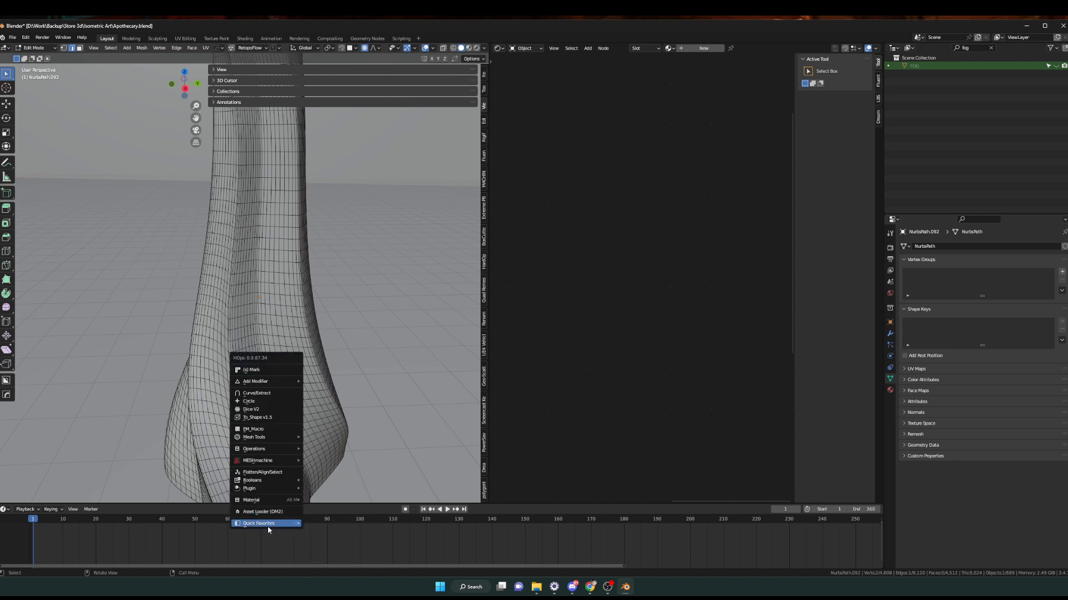
{"action": "key", "text": "q"}
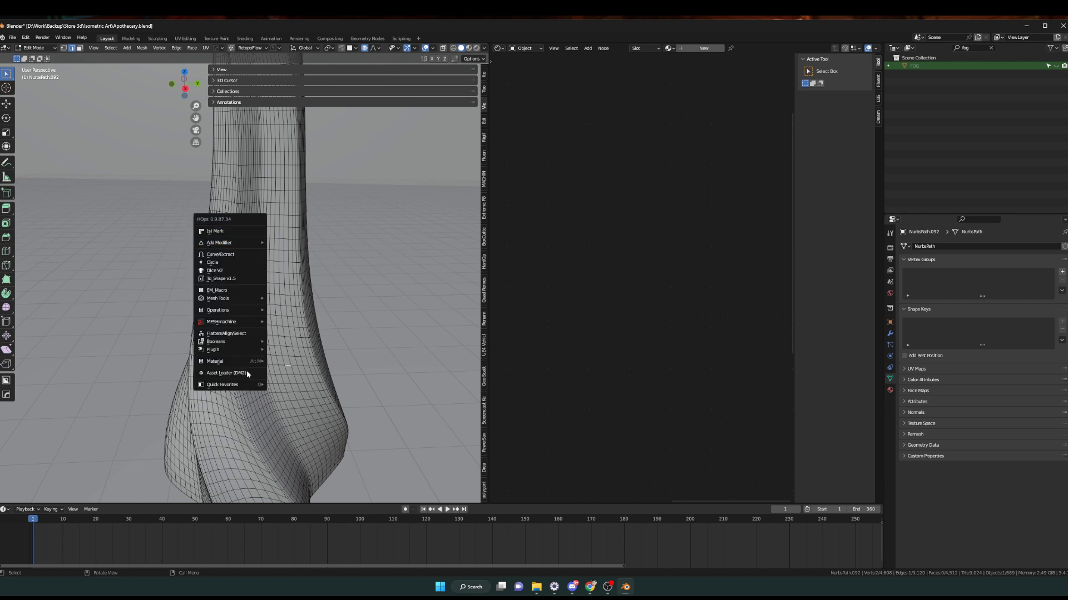
{"action": "mouse_move", "coordinate": [246, 385]}
{"action": "mouse_move", "coordinate": [307, 402]}
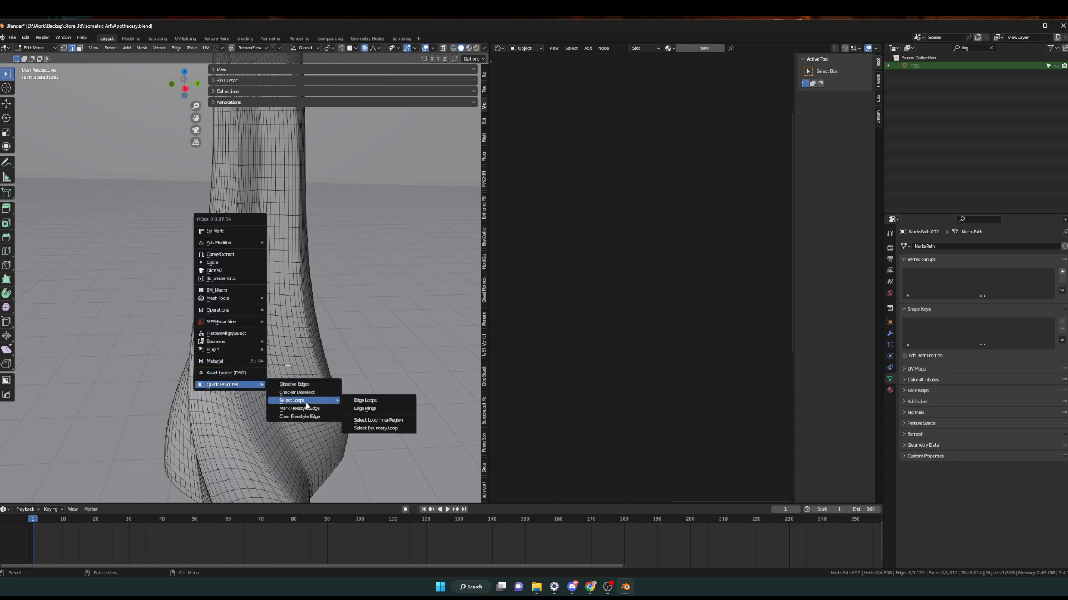
{"action": "left_click", "coordinate": [110, 49]}
{"action": "mouse_move", "coordinate": [125, 180]}
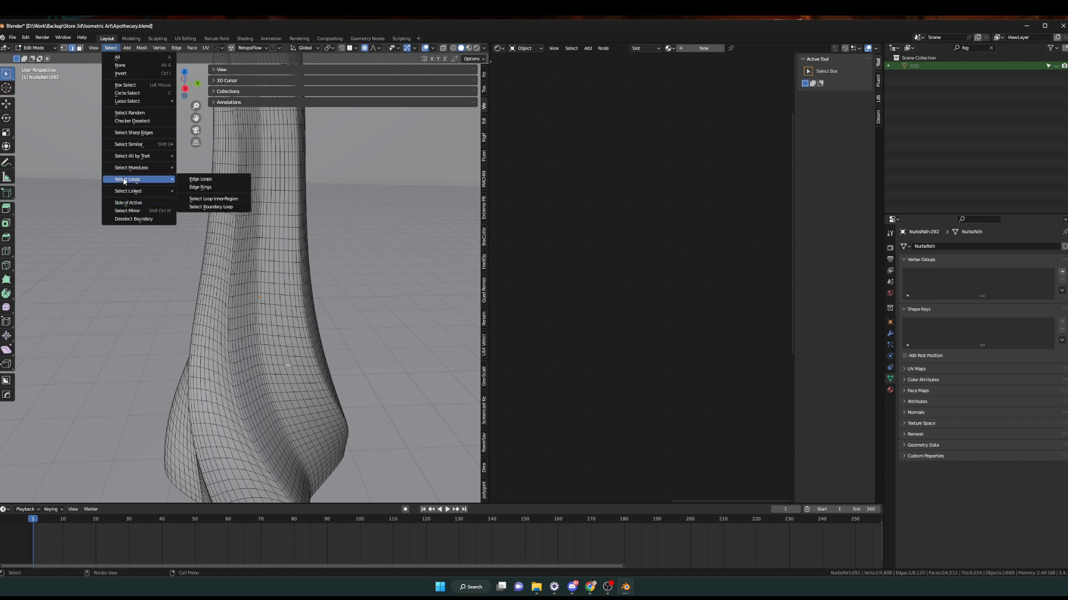
{"action": "left_click", "coordinate": [203, 188]}
Apply Checker Deselect to the edge ring with 1 deselected, 1 selected and offset 0.
{"action": "middle_click_drag", "start_coordinate": [261, 312], "coordinate": [324, 331]}
{"action": "key", "text": "q"}
{"action": "mouse_move", "coordinate": [329, 428]}
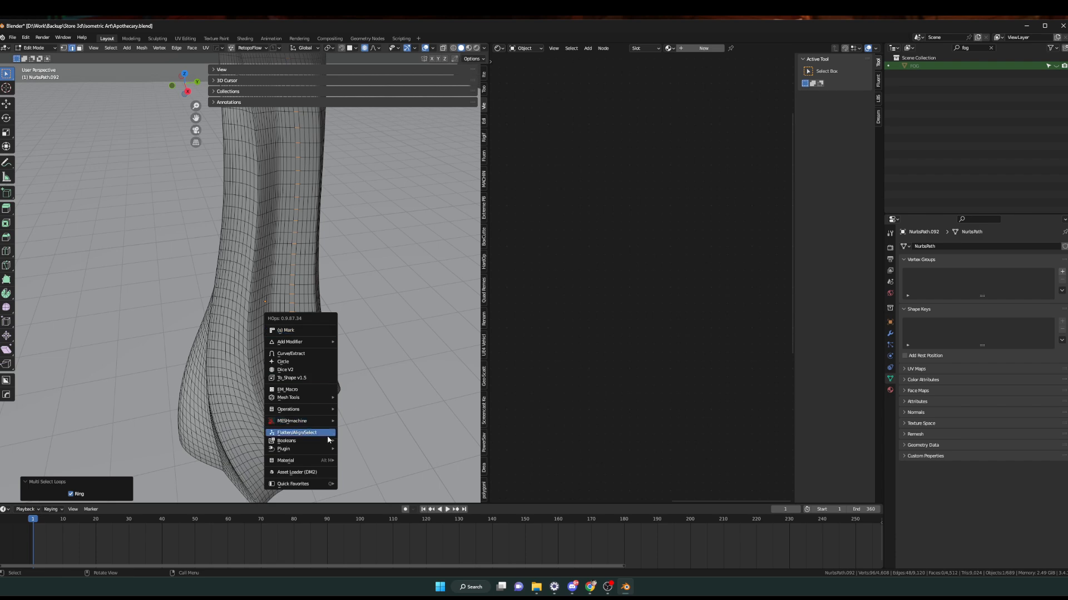
{"action": "left_click", "coordinate": [111, 48]}
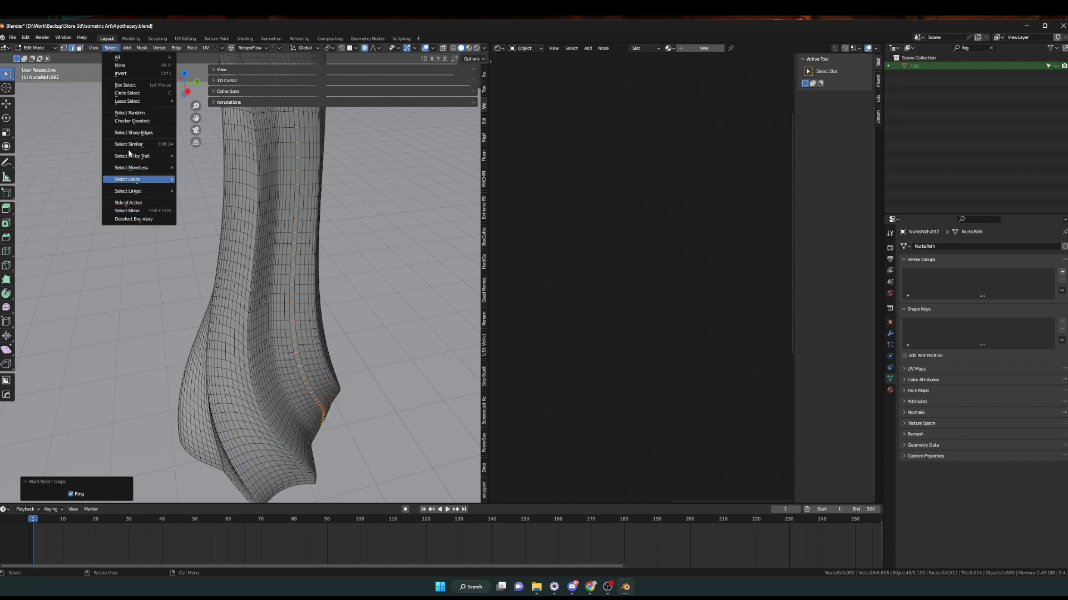
{"action": "left_click", "coordinate": [132, 120]}
{"action": "middle_click_drag", "start_coordinate": [278, 311], "coordinate": [283, 356], "text": "alt"}
{"action": "scroll", "coordinate": [283, 377], "scroll_direction": "up", "scroll_amount": 4}
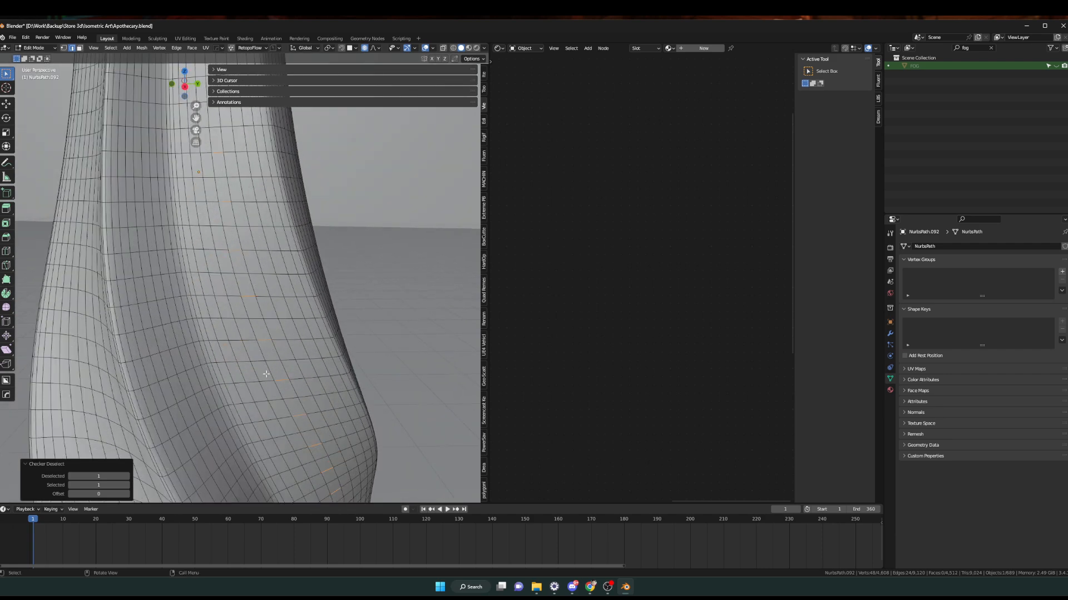
{"action": "scroll", "coordinate": [210, 149], "scroll_direction": "down", "scroll_amount": 3}
{"action": "middle_click_drag", "start_coordinate": [211, 162], "coordinate": [229, 323]}
Extend the alternating selection to full edge loops around the trunk and dissolve those edges.
{"action": "key", "text": "q"}
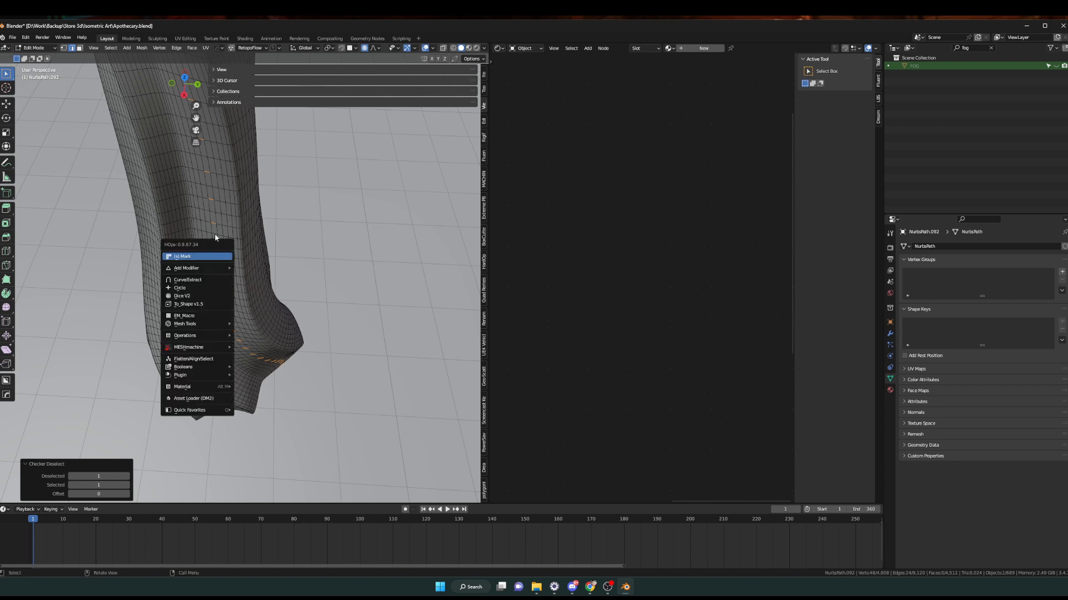
{"action": "left_click", "coordinate": [111, 47]}
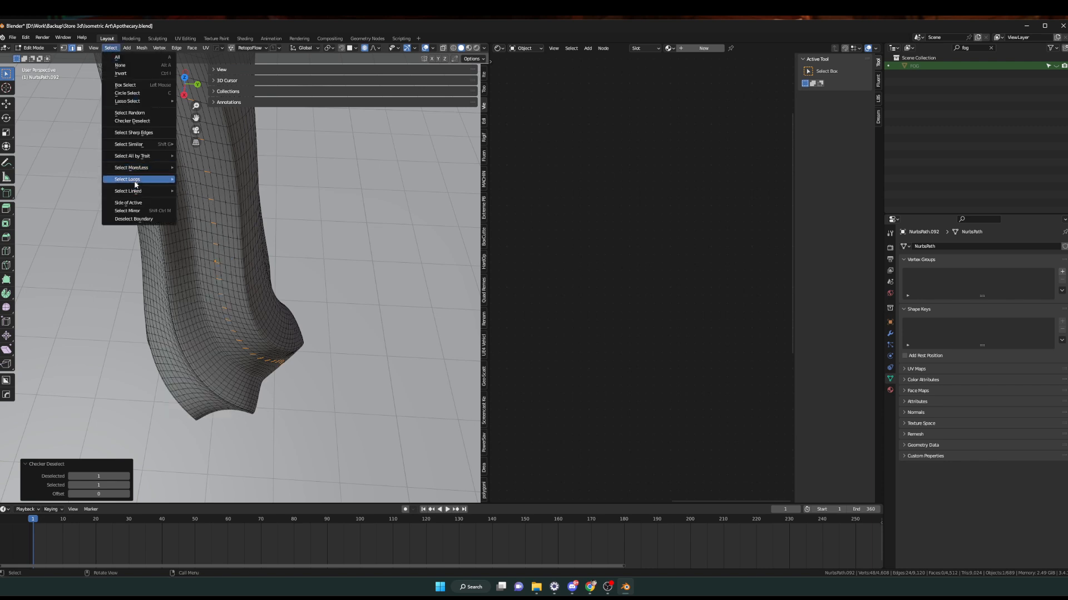
{"action": "mouse_move", "coordinate": [137, 180]}
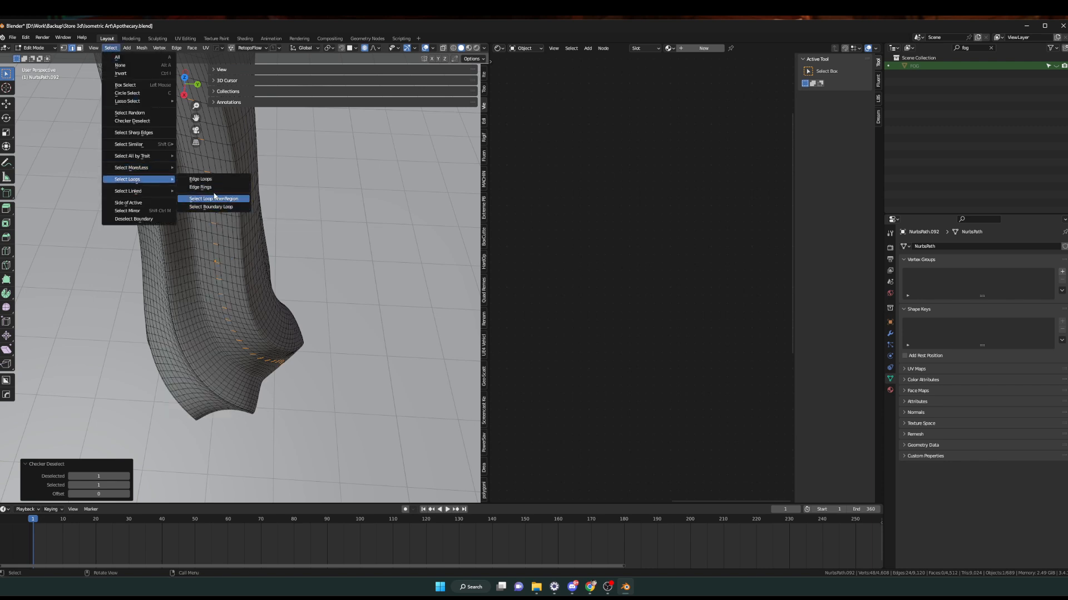
{"action": "left_click", "coordinate": [201, 179]}
{"action": "middle_click_drag", "start_coordinate": [210, 181], "coordinate": [267, 255]}
{"action": "key", "text": "x"}
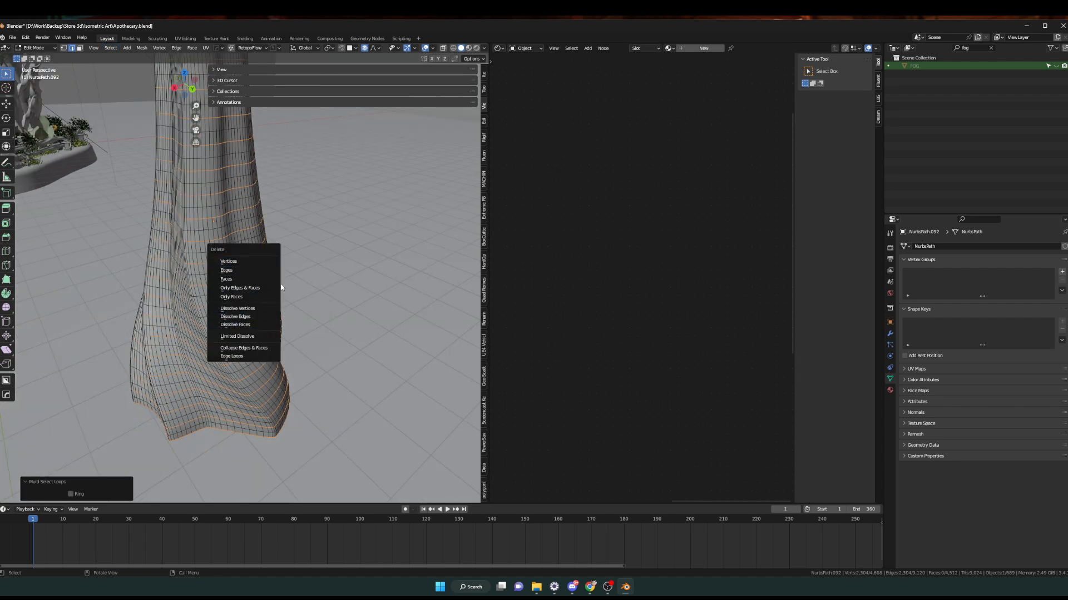
{"action": "key", "text": "x"}
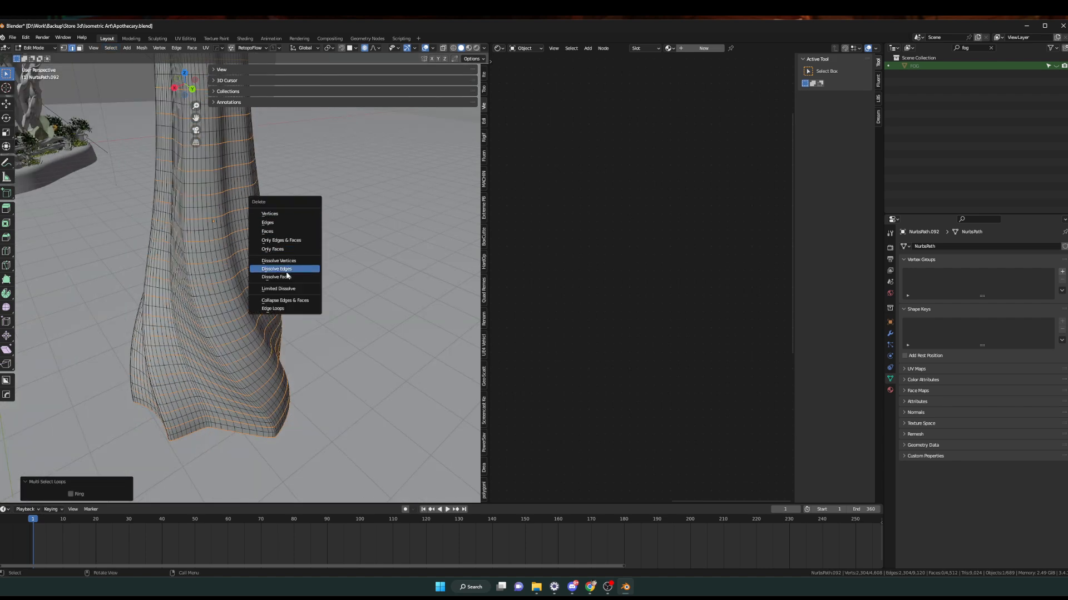
{"action": "left_click", "coordinate": [288, 272]}
{"action": "middle_click_drag", "start_coordinate": [179, 306], "coordinate": [228, 306]}
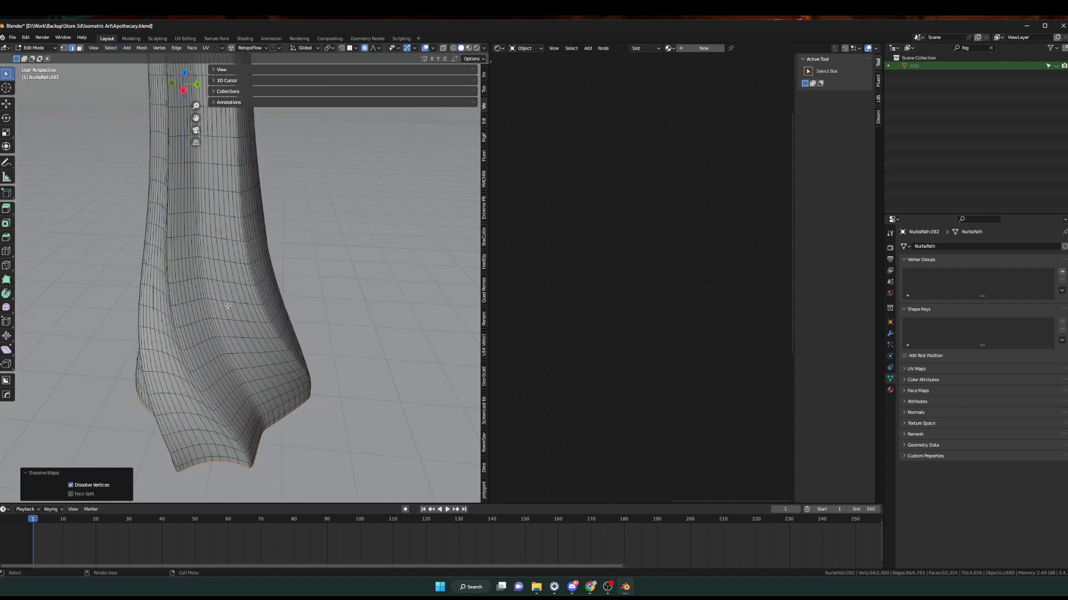
{"action": "left_click", "coordinate": [235, 272]}
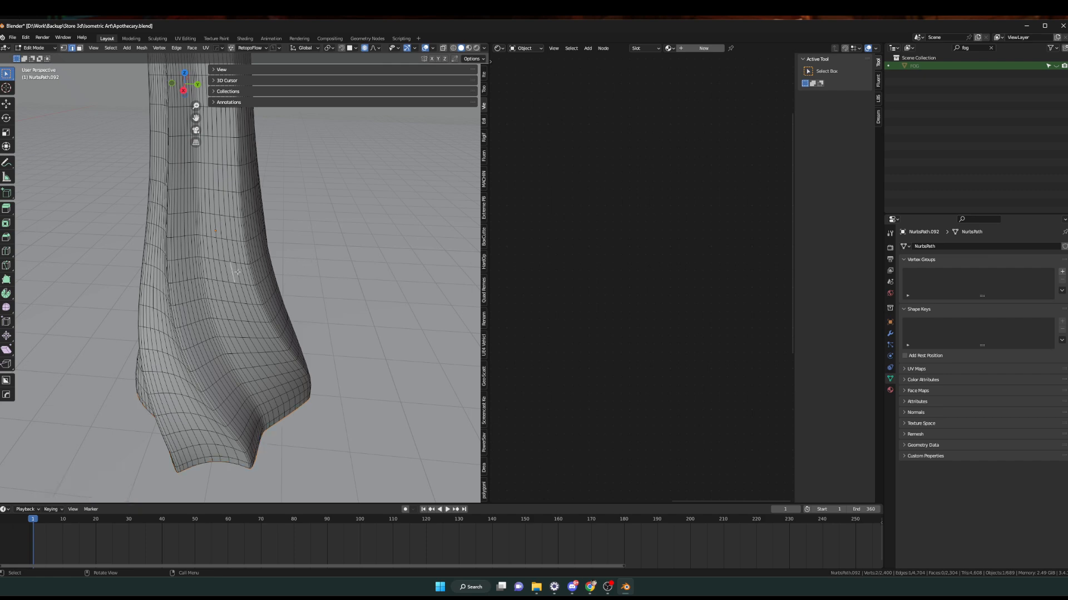
Return to Object Mode and inspect the finished trunk beside the house in the diorama.
{"action": "middle_click_drag", "start_coordinate": [237, 272], "coordinate": [485, 327]}
{"action": "key", "text": "Tab"}
{"action": "middle_click_drag", "start_coordinate": [267, 260], "coordinate": [356, 273]}
{"action": "scroll", "coordinate": [195, 275], "scroll_direction": "down", "scroll_amount": 8}
{"action": "scroll", "coordinate": [124, 260], "scroll_direction": "up", "scroll_amount": 2}
{"action": "middle_click_drag", "start_coordinate": [124, 260], "coordinate": [252, 351], "text": "shift"}
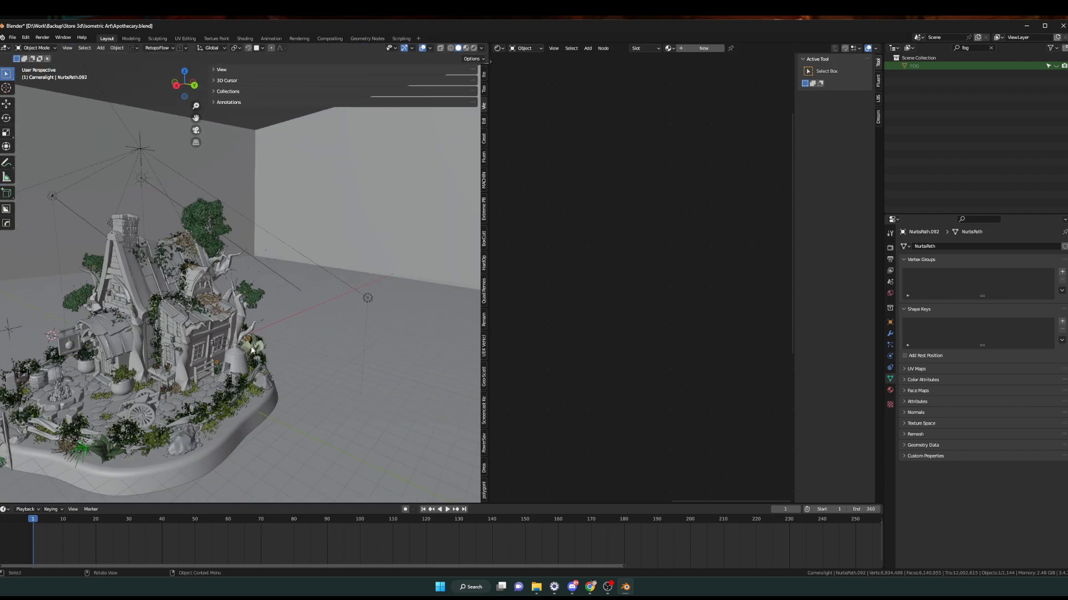
{"action": "left_click", "coordinate": [251, 351]}
{"action": "scroll", "coordinate": [247, 349], "scroll_direction": "up", "scroll_amount": 6}
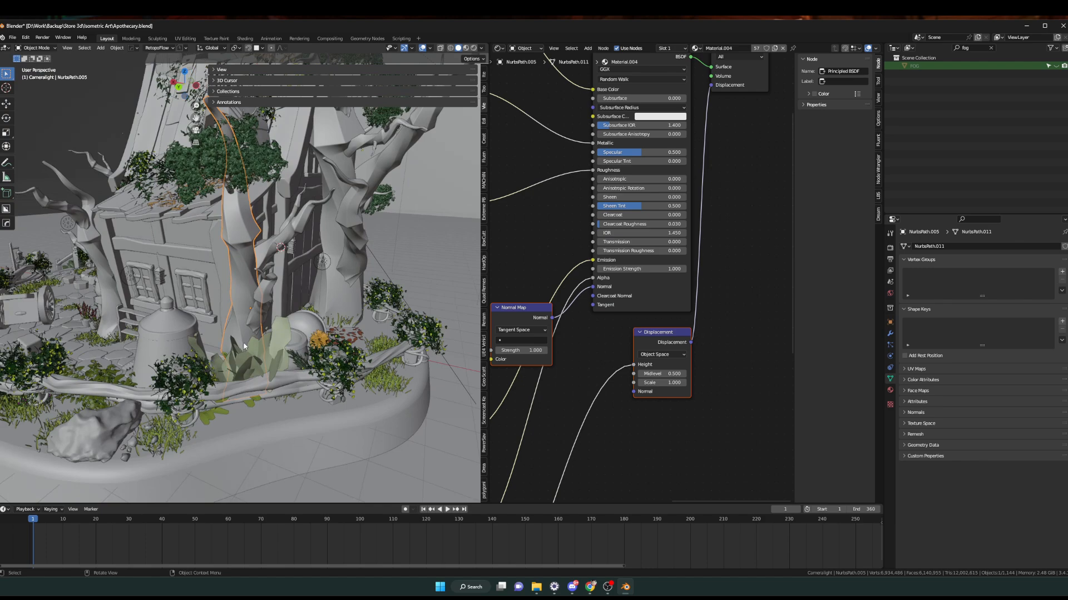
{"action": "scroll", "coordinate": [244, 342], "scroll_direction": "up", "scroll_amount": 4}
Scale the edge loop below the diorama trunk's bulge by 1.077, and try rotating it around global Z.
{"action": "key", "text": "Tab"}
{"action": "middle_click_drag", "start_coordinate": [250, 315], "coordinate": [282, 266]}
{"action": "left_click", "coordinate": [217, 229], "text": "alt"}
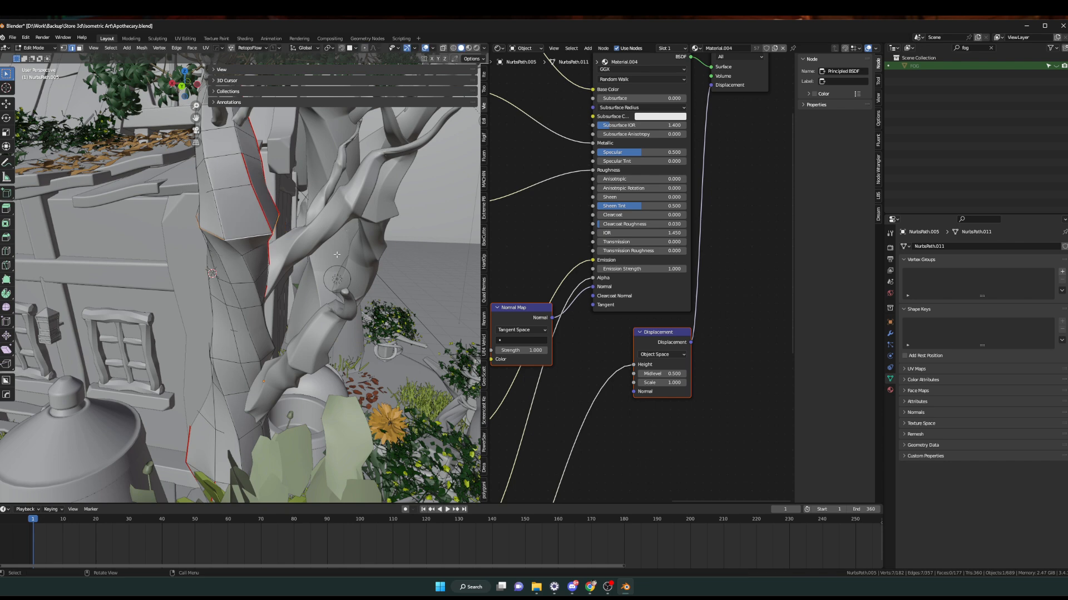
{"action": "key", "text": "s"}
{"action": "left_click", "coordinate": [367, 258]}
{"action": "key", "text": "r"}
{"action": "key", "text": "z"}
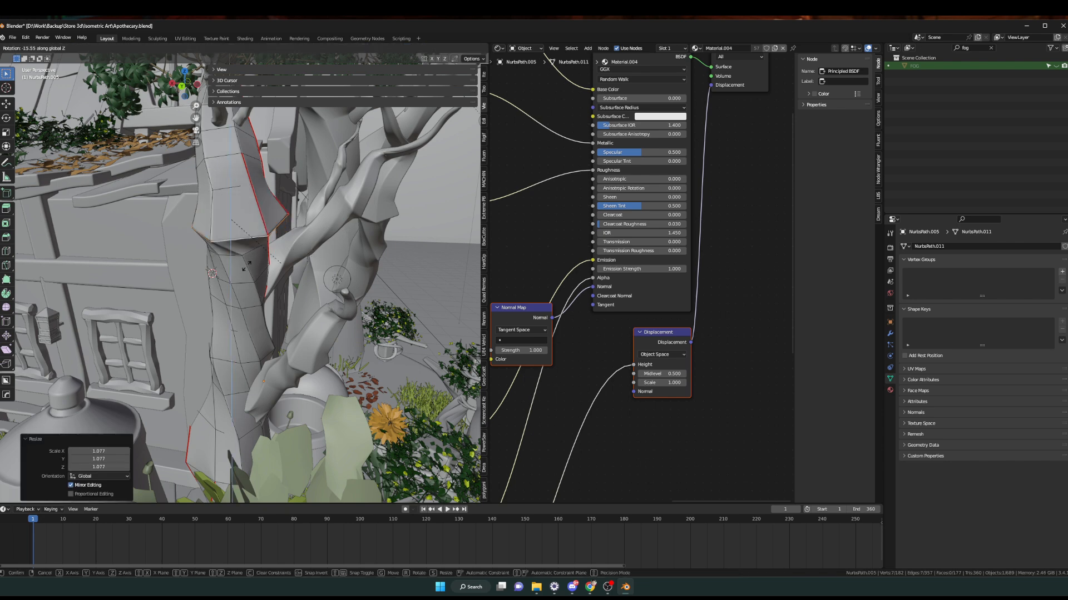
{"action": "right_click", "coordinate": [213, 269]}
Examine the shapes and mesh topology of the diorama's other trunks and branches, up to the leafy treetop.
{"action": "left_click", "coordinate": [285, 189]}
{"action": "middle_click_drag", "start_coordinate": [284, 189], "coordinate": [274, 229]}
{"action": "left_click", "coordinate": [207, 288]}
{"action": "key", "text": "Tab"}
{"action": "scroll", "coordinate": [208, 287], "scroll_direction": "down", "scroll_amount": 4}
{"action": "key", "text": "Tab"}
{"action": "left_click", "coordinate": [274, 183]}
{"action": "middle_click_drag", "start_coordinate": [306, 278], "coordinate": [298, 418], "text": "shift"}
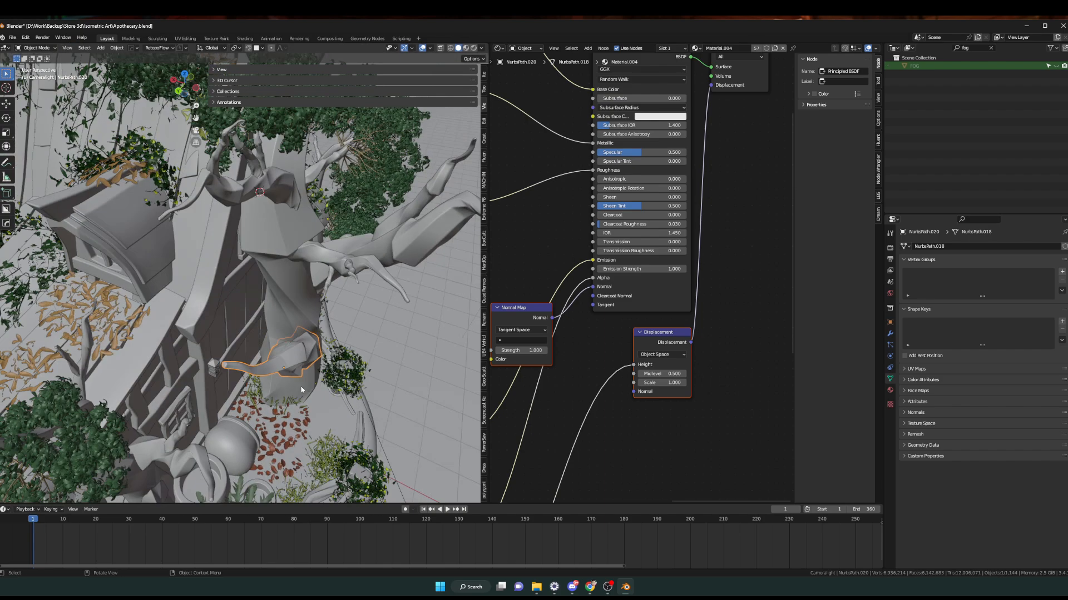
{"action": "scroll", "coordinate": [300, 411], "scroll_direction": "up", "scroll_amount": 3}
{"action": "left_click", "coordinate": [296, 356]}
{"action": "middle_click_drag", "start_coordinate": [295, 356], "coordinate": [266, 411]}
{"action": "key", "text": "Tab"}
{"action": "key", "text": "Tab"}
{"action": "scroll", "coordinate": [289, 367], "scroll_direction": "down", "scroll_amount": 5}
{"action": "middle_click_drag", "start_coordinate": [334, 317], "coordinate": [272, 378]}
{"action": "scroll", "coordinate": [287, 382], "scroll_direction": "up", "scroll_amount": 6}
{"action": "scroll", "coordinate": [272, 356], "scroll_direction": "up", "scroll_amount": 4}
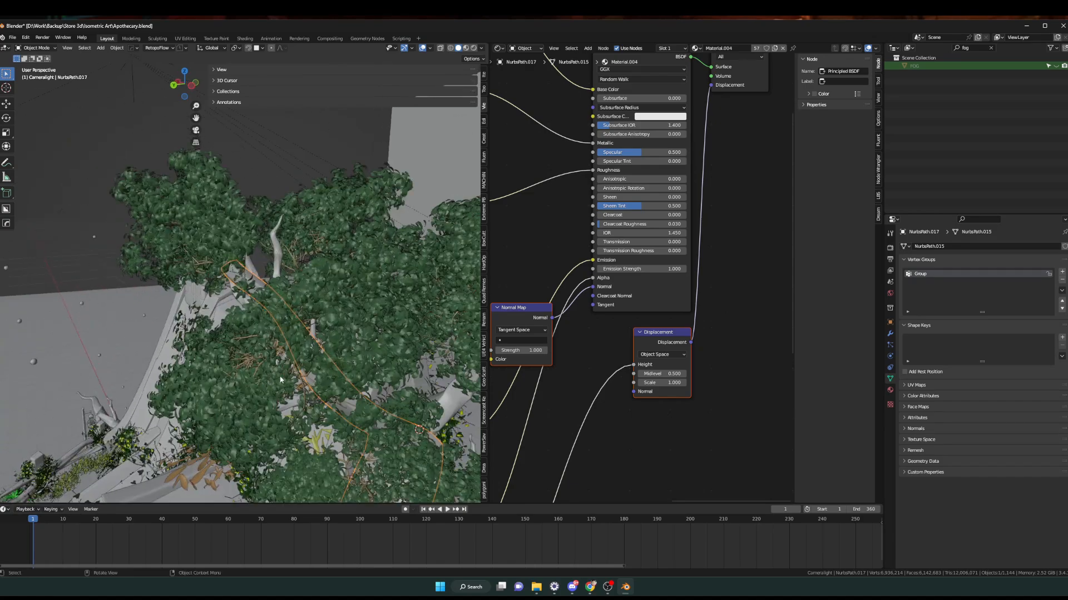
Pick the branch with a vertex group among the foliage and move it about 3.9 m along global Y, clear of the diorama.
{"action": "left_click", "coordinate": [277, 259]}
{"action": "key", "text": "g"}
{"action": "left_click", "coordinate": [273, 249]}
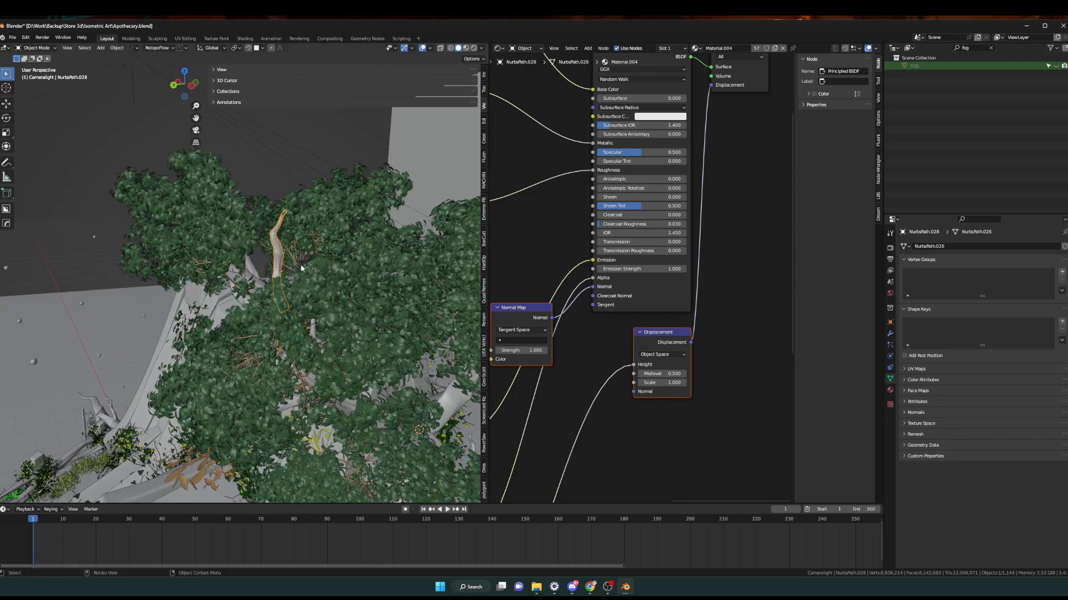
{"action": "left_click", "coordinate": [326, 311], "text": "shift"}
{"action": "middle_click_drag", "start_coordinate": [333, 313], "coordinate": [336, 346]}
{"action": "left_click", "coordinate": [299, 360]}
{"action": "left_click", "coordinate": [325, 310]}
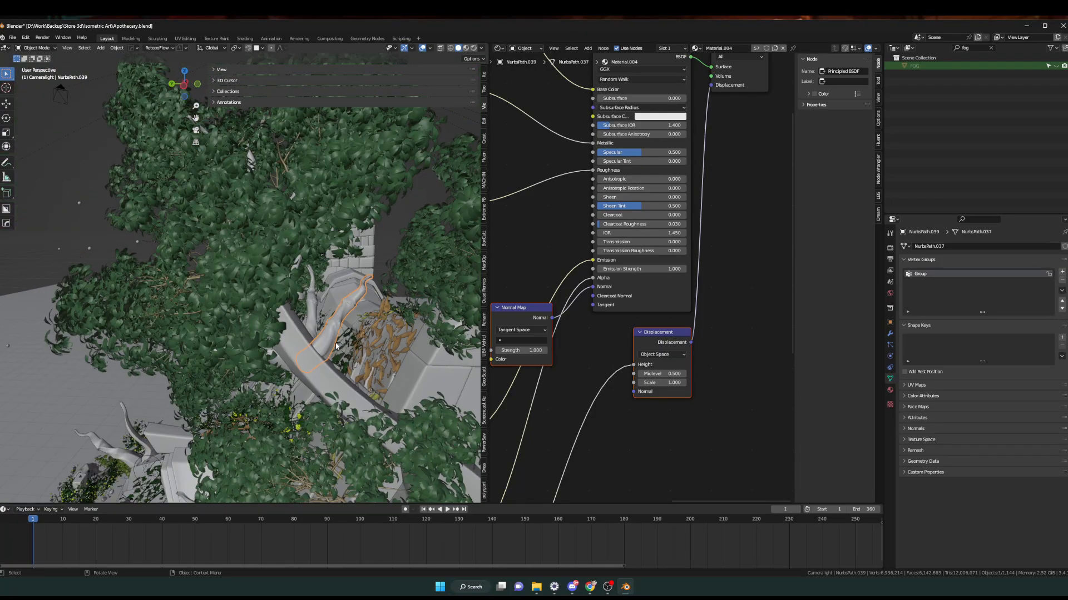
{"action": "scroll", "coordinate": [336, 346], "scroll_direction": "down", "scroll_amount": 3}
{"action": "key", "text": "g"}
{"action": "key", "text": "y"}
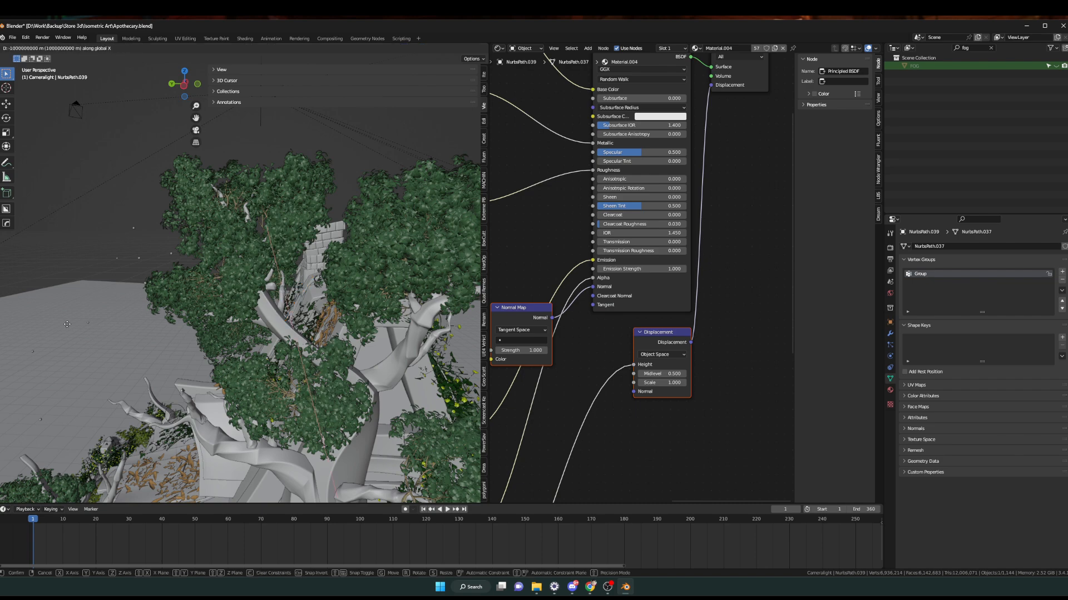
{"action": "left_click", "coordinate": [92, 321]}
{"action": "middle_click_drag", "start_coordinate": [92, 322], "coordinate": [276, 331]}
{"action": "scroll", "coordinate": [365, 297], "scroll_direction": "up", "scroll_amount": 1}
{"action": "scroll", "coordinate": [277, 330], "scroll_direction": "up", "scroll_amount": 3}
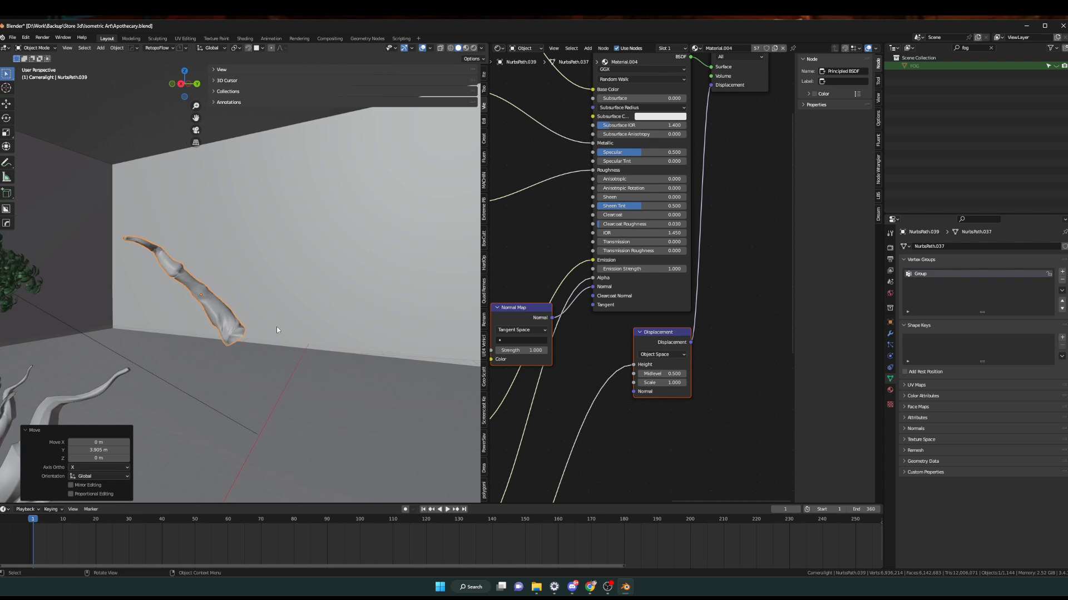
Add a new particle system to the detached branch and set its type to Hair.
{"action": "left_click", "coordinate": [890, 345]}
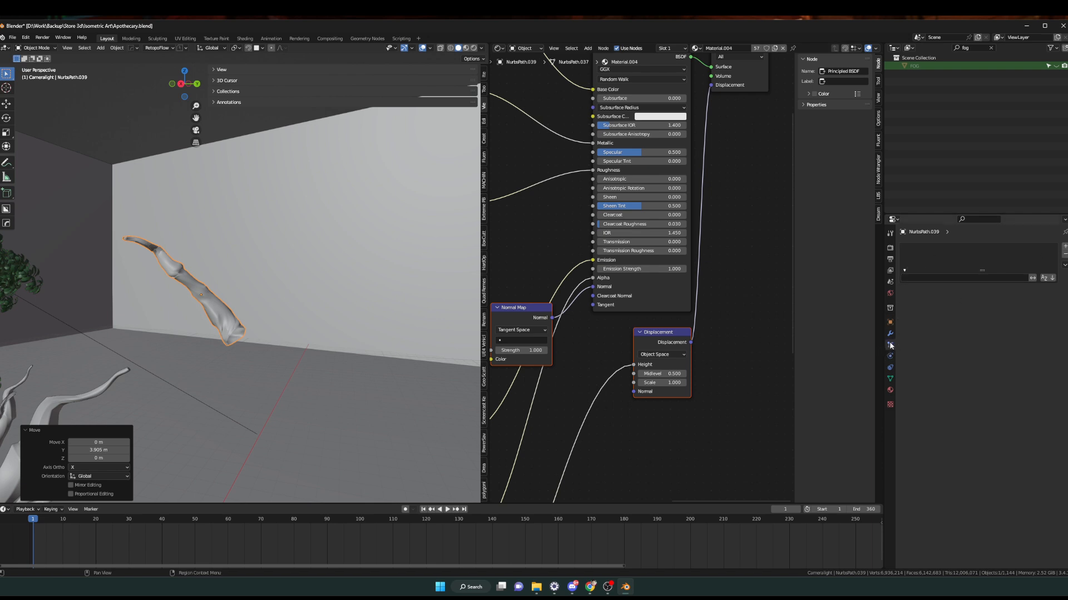
{"action": "left_click", "coordinate": [1064, 248]}
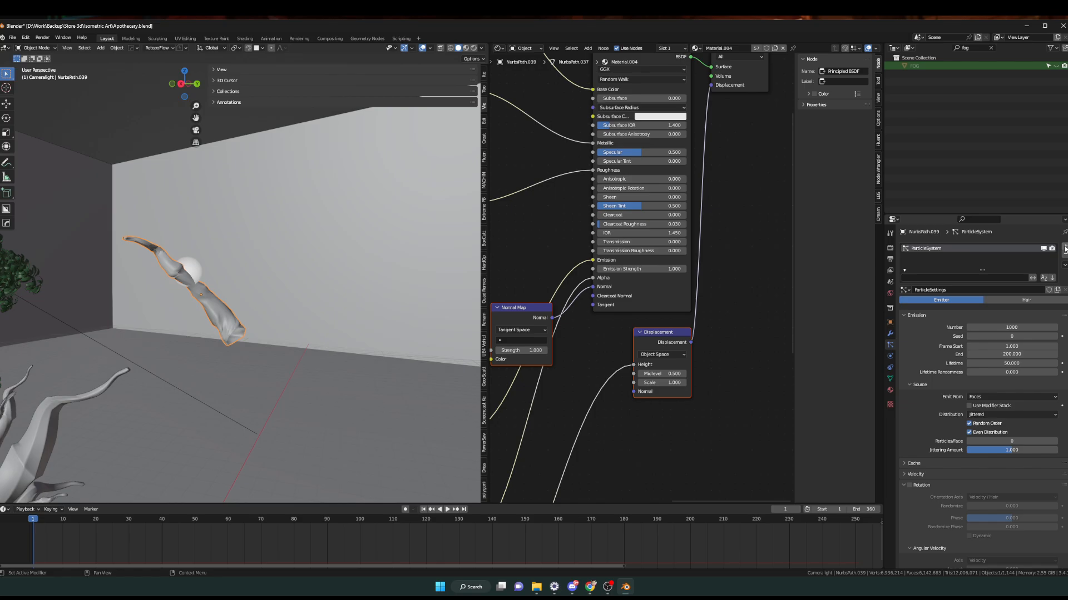
{"action": "left_click", "coordinate": [1010, 306]}
{"action": "middle_click_drag", "start_coordinate": [405, 347], "coordinate": [478, 360]}
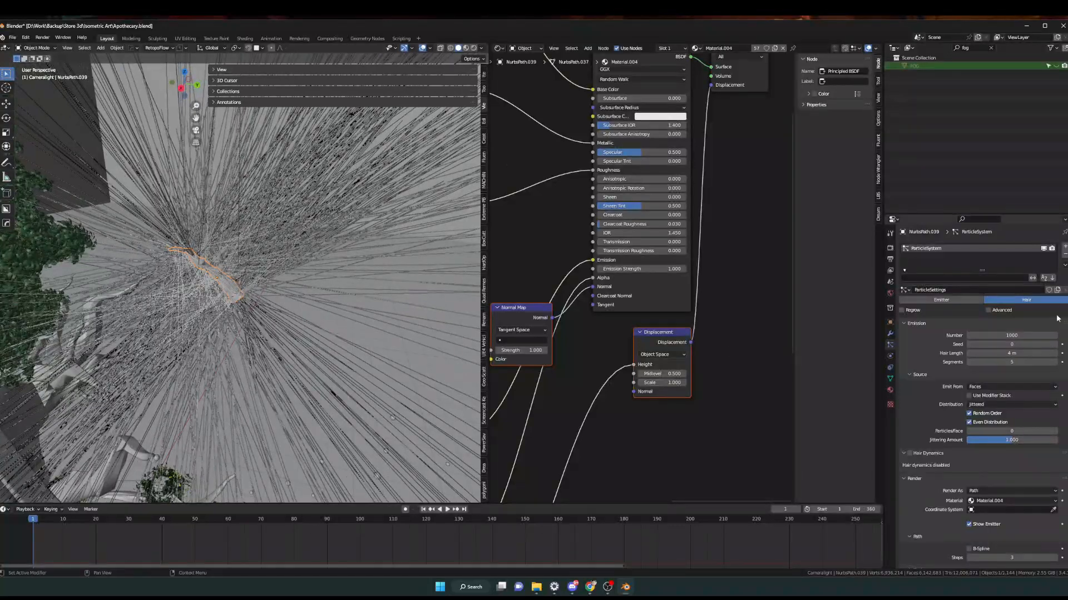
Set the branch's hair particle number to 10.
{"action": "left_click", "coordinate": [1009, 336]}
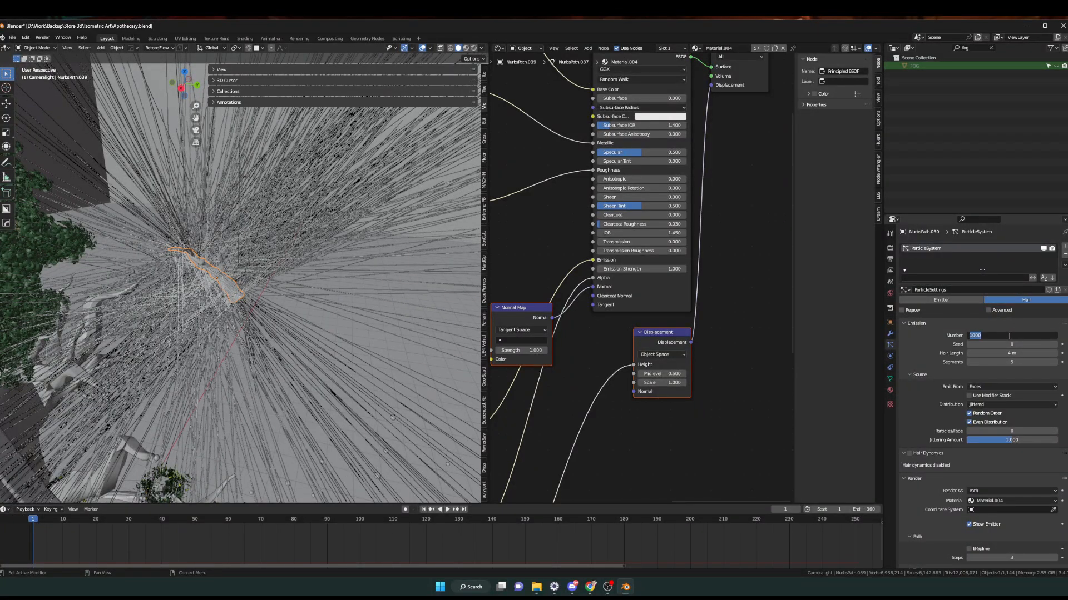
{"action": "type", "text": "10"}
{"action": "key", "text": "Return"}
{"action": "middle_click_drag", "start_coordinate": [293, 305], "coordinate": [300, 250]}
{"action": "middle_click_drag", "start_coordinate": [289, 334], "coordinate": [242, 341]}
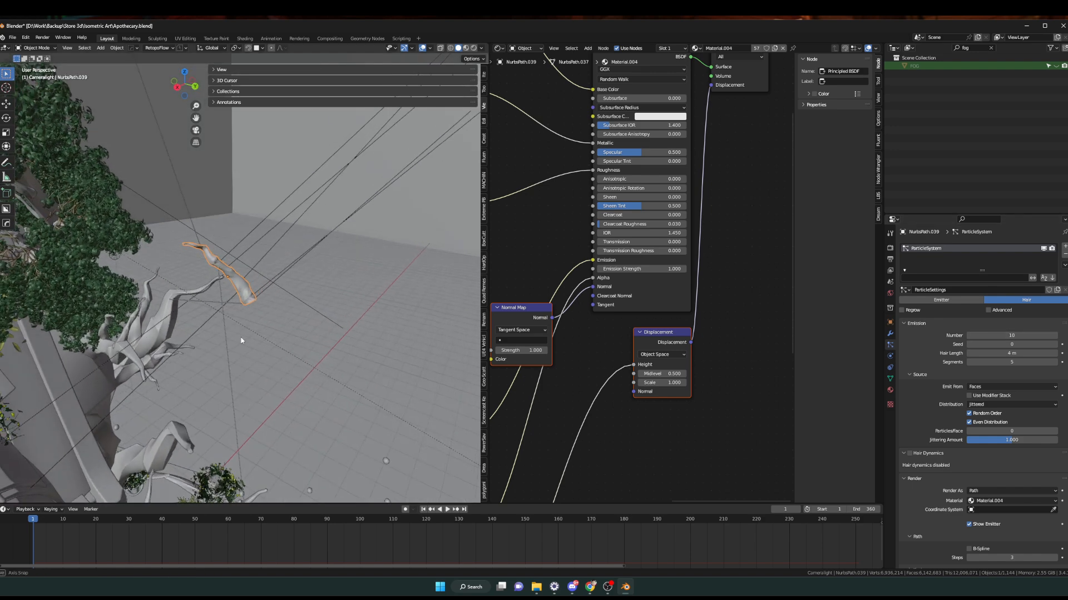
Make the branch's hair emit from Vertices and render as Object.
{"action": "scroll", "coordinate": [954, 368], "scroll_direction": "down", "scroll_amount": 10}
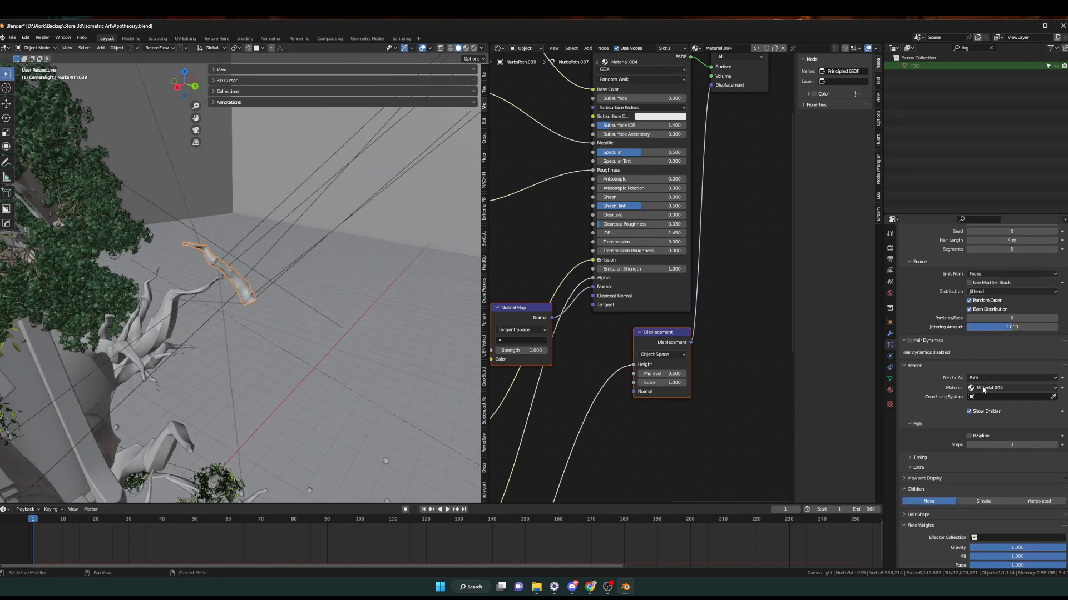
{"action": "scroll", "coordinate": [1007, 349], "scroll_direction": "up", "scroll_amount": 10}
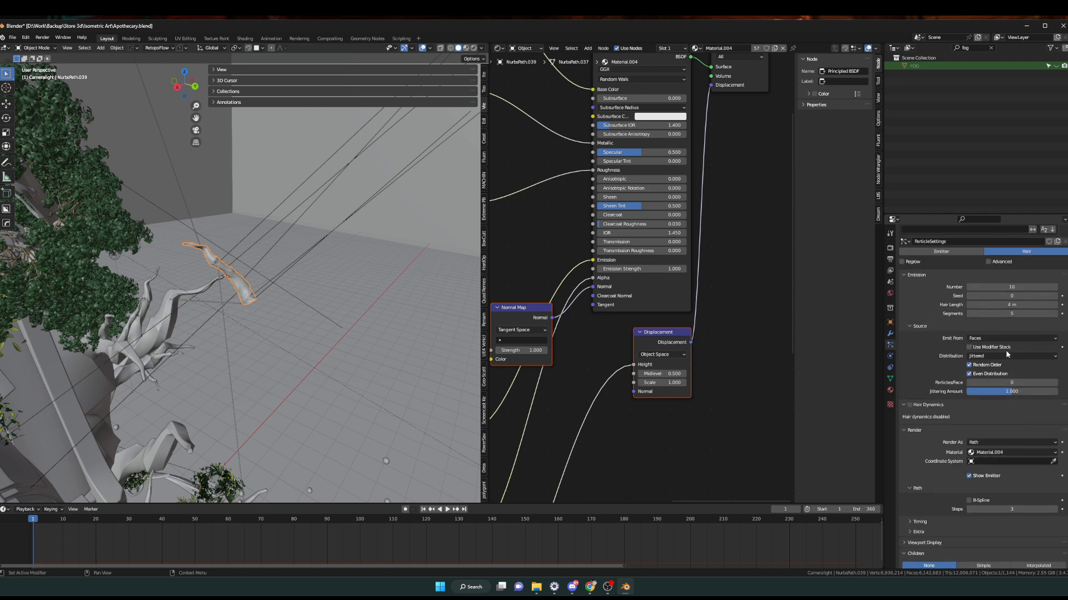
{"action": "left_click", "coordinate": [983, 387]}
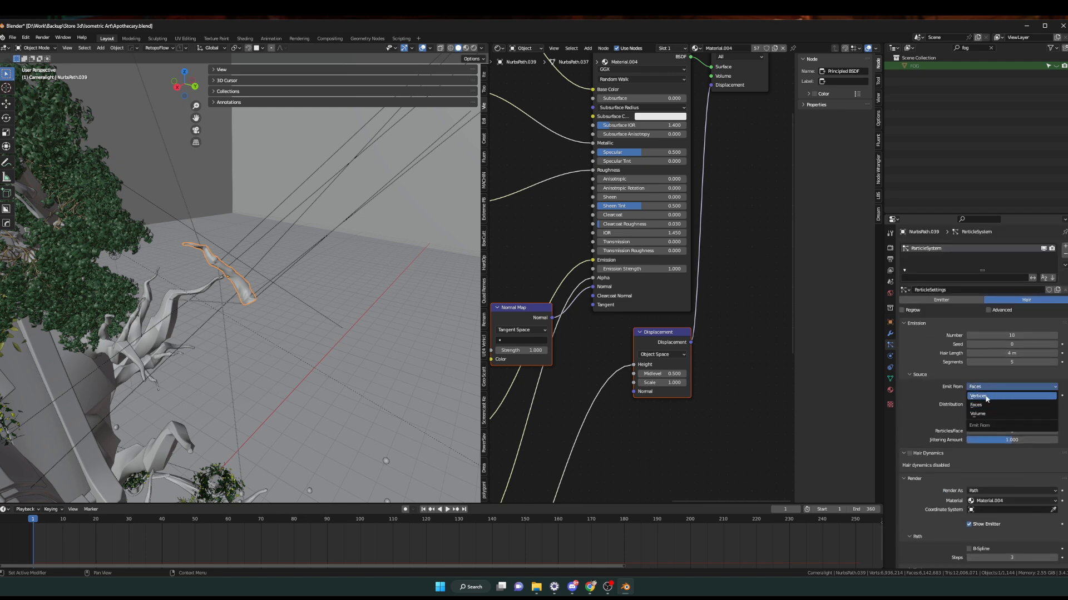
{"action": "left_click", "coordinate": [987, 397]}
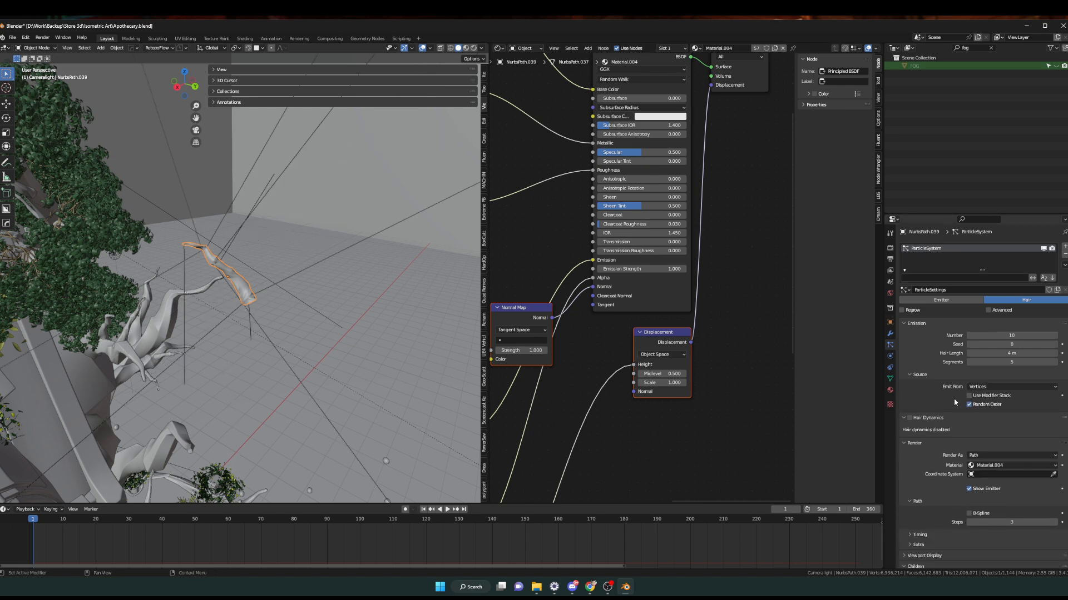
{"action": "scroll", "coordinate": [932, 400], "scroll_direction": "down", "scroll_amount": 2}
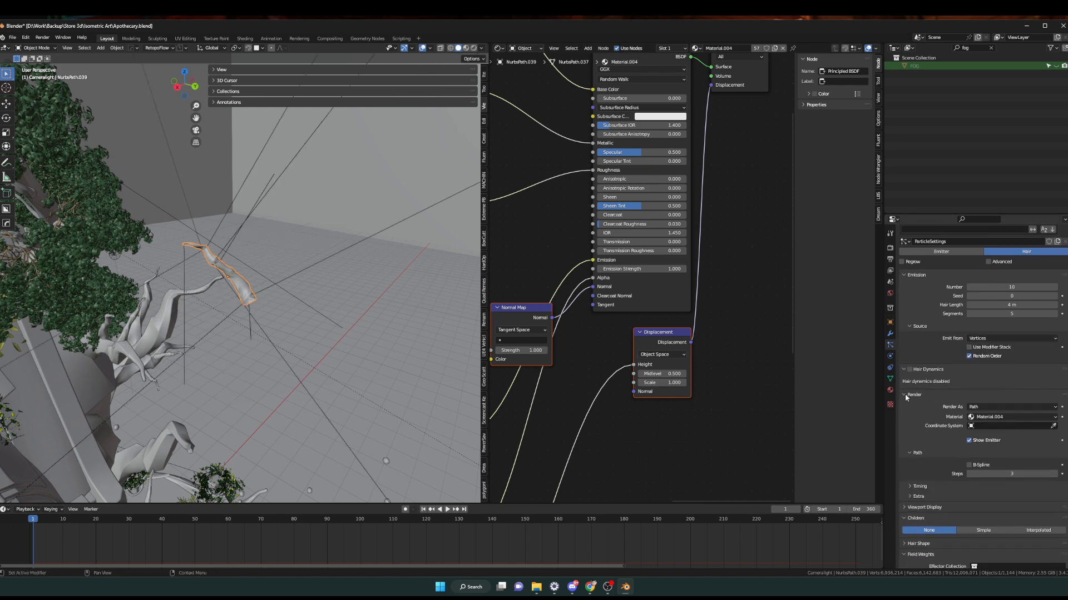
{"action": "left_click", "coordinate": [982, 408]}
{"action": "left_click", "coordinate": [985, 435]}
{"action": "scroll", "coordinate": [379, 380], "scroll_direction": "down", "scroll_amount": 4}
Pick the clover creeper 02 plant and move it freehand over the open floor beside the diorama.
{"action": "middle_click_drag", "start_coordinate": [378, 379], "coordinate": [226, 275]}
{"action": "scroll", "coordinate": [228, 276], "scroll_direction": "down", "scroll_amount": 3}
{"action": "middle_click_drag", "start_coordinate": [356, 311], "coordinate": [421, 322], "text": "shift"}
{"action": "left_click", "coordinate": [454, 314]}
{"action": "key", "text": "g"}
{"action": "left_click", "coordinate": [220, 256]}
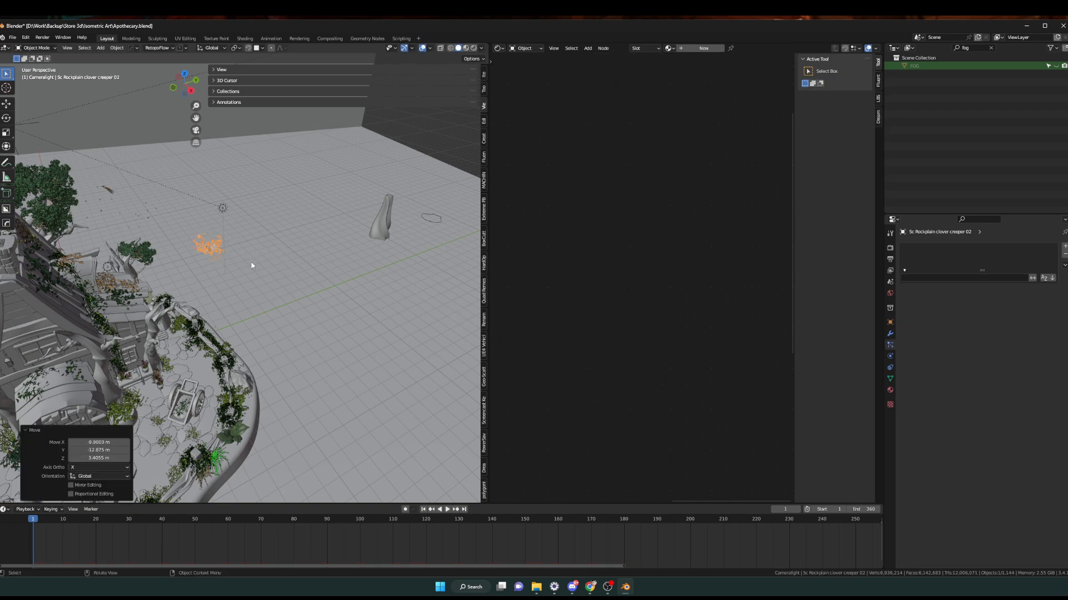
Reselect the detached branch, and replace the timeline with an enlarged Asset Browser showing the Scatter Pack library.
{"action": "scroll", "coordinate": [221, 257], "scroll_direction": "down", "scroll_amount": 4}
{"action": "middle_click_drag", "start_coordinate": [221, 257], "coordinate": [150, 262]}
{"action": "scroll", "coordinate": [267, 278], "scroll_direction": "up", "scroll_amount": 4}
{"action": "middle_click_drag", "start_coordinate": [312, 267], "coordinate": [278, 300]}
{"action": "middle_click_drag", "start_coordinate": [356, 300], "coordinate": [14, 324], "text": "shift"}
{"action": "scroll", "coordinate": [226, 373], "scroll_direction": "up", "scroll_amount": 3}
{"action": "scroll", "coordinate": [206, 292], "scroll_direction": "down", "scroll_amount": 3}
{"action": "middle_click_drag", "start_coordinate": [205, 292], "coordinate": [312, 256]}
{"action": "left_click", "coordinate": [64, 192]}
{"action": "left_click", "coordinate": [5, 509]}
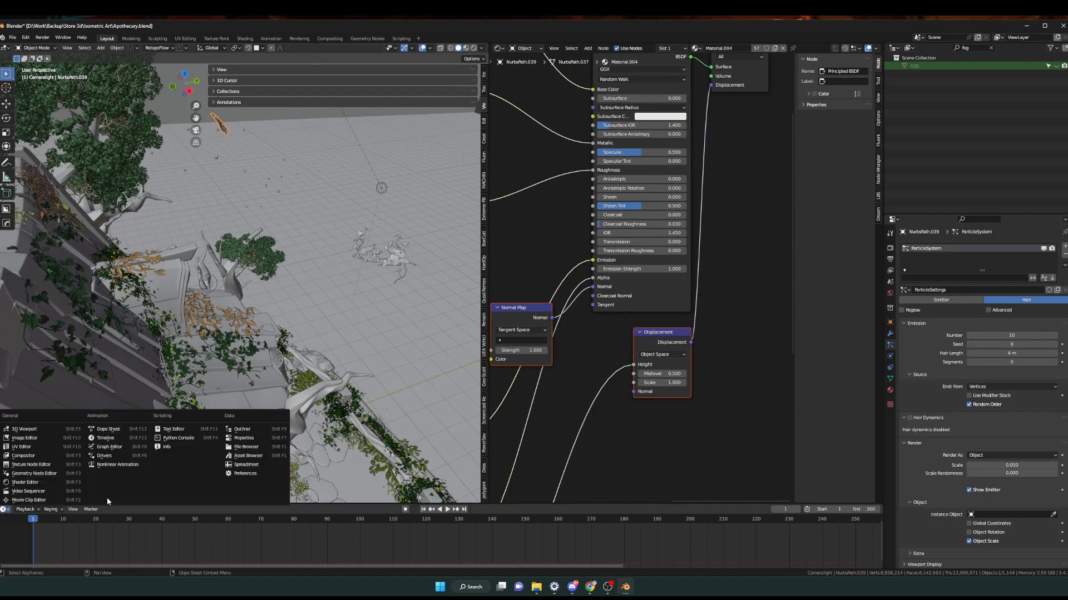
{"action": "left_click", "coordinate": [235, 457]}
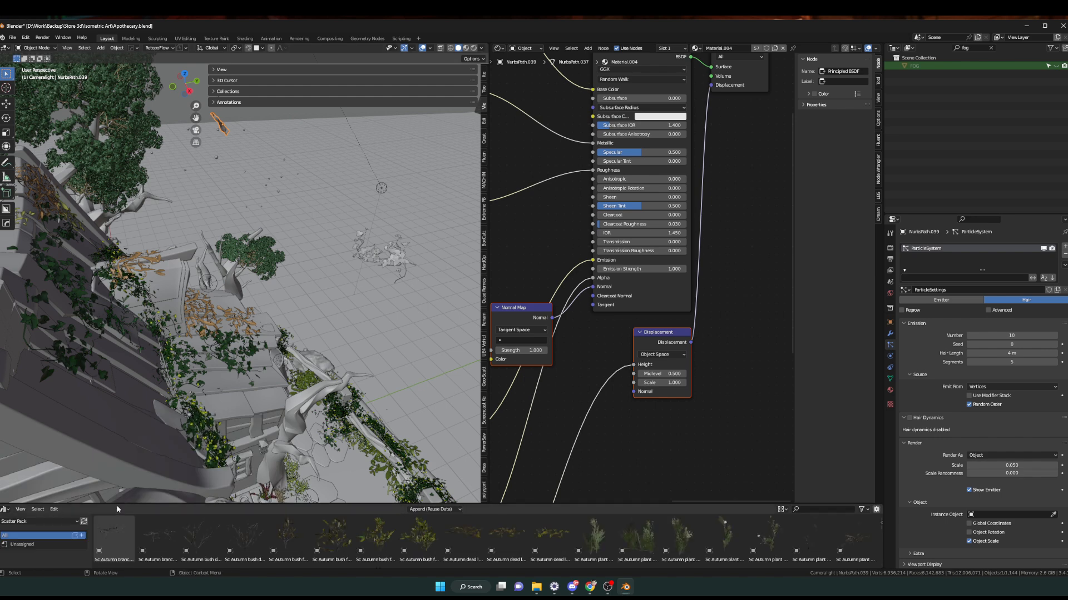
{"action": "left_click_drag", "start_coordinate": [117, 505], "coordinate": [117, 346]}
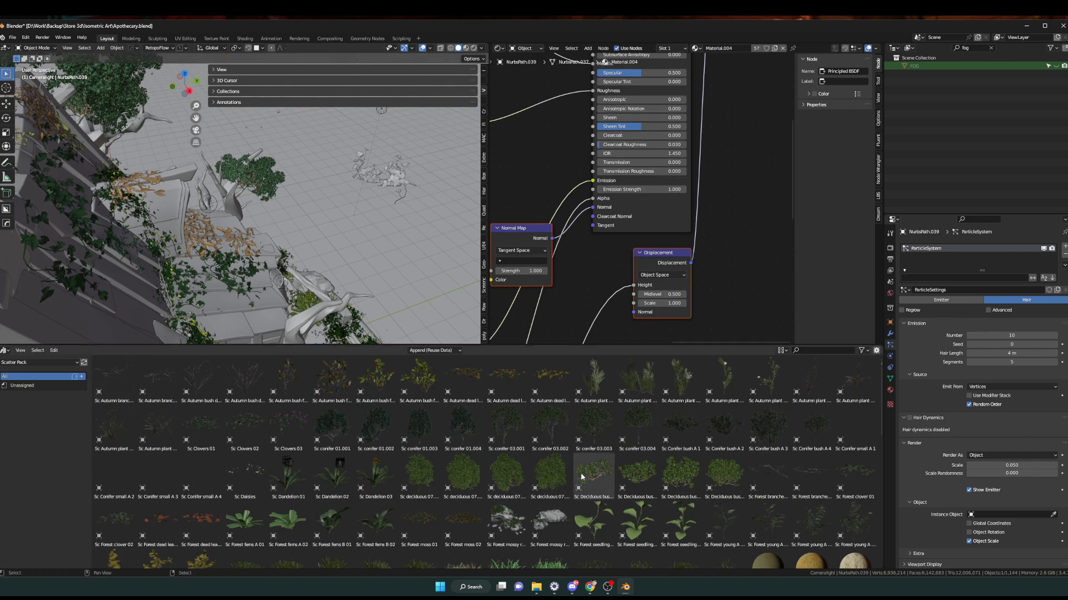
Add the Sc Deciduous bush A 1 asset to the scene and raise it along global Z.
{"action": "left_click_drag", "start_coordinate": [590, 479], "coordinate": [370, 260]}
{"action": "middle_click_drag", "start_coordinate": [396, 292], "coordinate": [242, 102]}
{"action": "scroll", "coordinate": [317, 215], "scroll_direction": "down", "scroll_amount": 2}
{"action": "key", "text": "g"}
{"action": "key", "text": "z"}
{"action": "left_click", "coordinate": [276, 117]}
{"action": "middle_click_drag", "start_coordinate": [322, 192], "coordinate": [285, 343], "text": "shift"}
{"action": "key", "text": "g"}
{"action": "key", "text": "z"}
{"action": "left_click", "coordinate": [292, 213]}
Reposition the deciduous bush along global Y and Z so it stands clear near the detached branch.
{"action": "middle_click_drag", "start_coordinate": [288, 218], "coordinate": [374, 293]}
{"action": "scroll", "coordinate": [267, 259], "scroll_direction": "up", "scroll_amount": 2}
{"action": "key", "text": "g"}
{"action": "key", "text": "x"}
{"action": "key", "text": "y"}
{"action": "left_click", "coordinate": [96, 263]}
{"action": "key", "text": "g"}
{"action": "key", "text": "z"}
{"action": "left_click", "coordinate": [378, 239]}
{"action": "key", "text": "g"}
{"action": "key", "text": "y"}
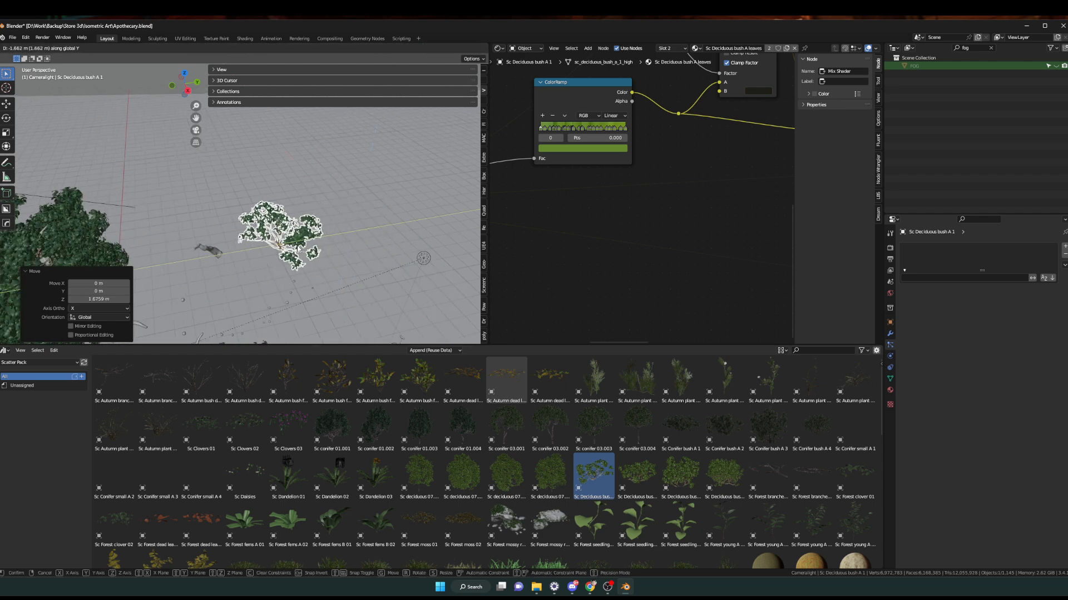
{"action": "left_click", "coordinate": [248, 275]}
Assign Sc Deciduous bush A 1 as the instance object of the branch's hair particles and check the foliage up close.
{"action": "scroll", "coordinate": [247, 276], "scroll_direction": "up", "scroll_amount": 3}
{"action": "left_click", "coordinate": [190, 284]}
{"action": "middle_click_drag", "start_coordinate": [273, 295], "coordinate": [301, 295]}
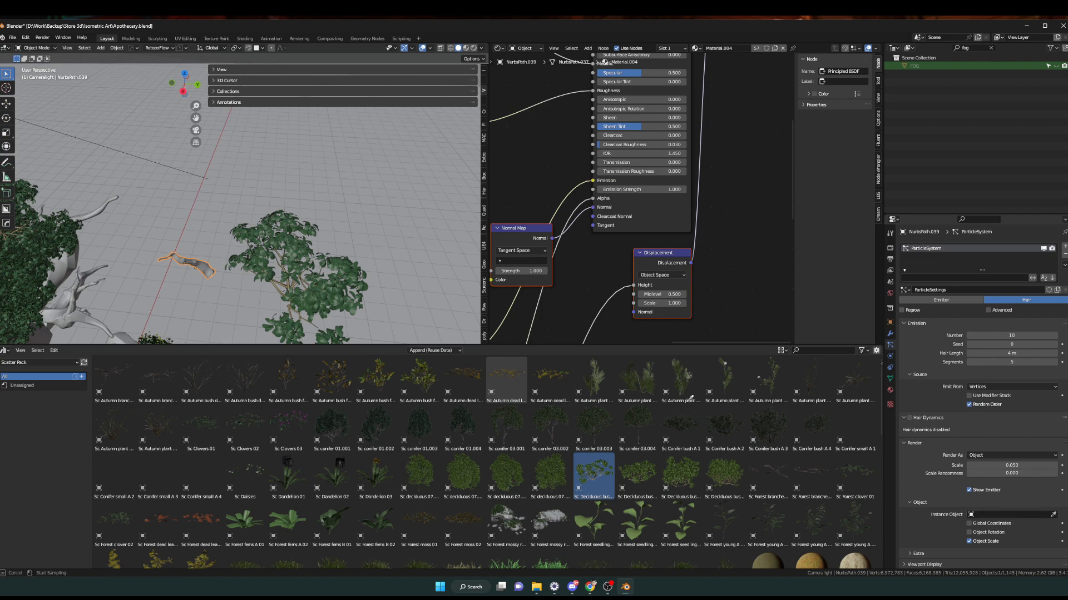
{"action": "left_click", "coordinate": [297, 251]}
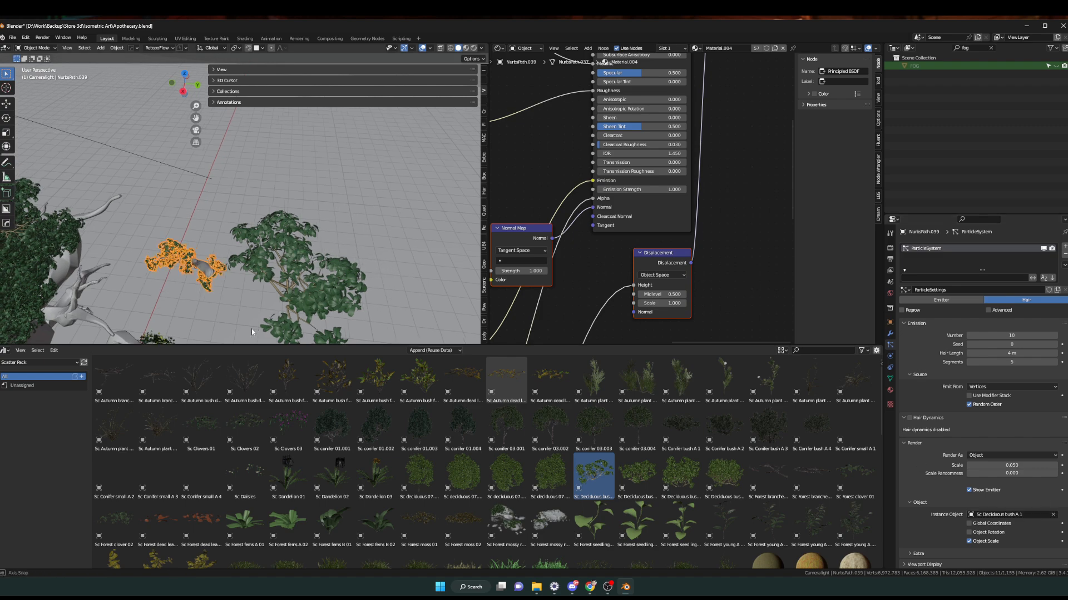
{"action": "middle_click_drag", "start_coordinate": [257, 331], "coordinate": [96, 313]}
{"action": "scroll", "coordinate": [96, 313], "scroll_direction": "up", "scroll_amount": 3}
{"action": "middle_click_drag", "start_coordinate": [272, 295], "coordinate": [130, 142], "text": "shift"}
{"action": "scroll", "coordinate": [153, 189], "scroll_direction": "up", "scroll_amount": 2}
{"action": "middle_click_drag", "start_coordinate": [250, 234], "coordinate": [251, 256]}
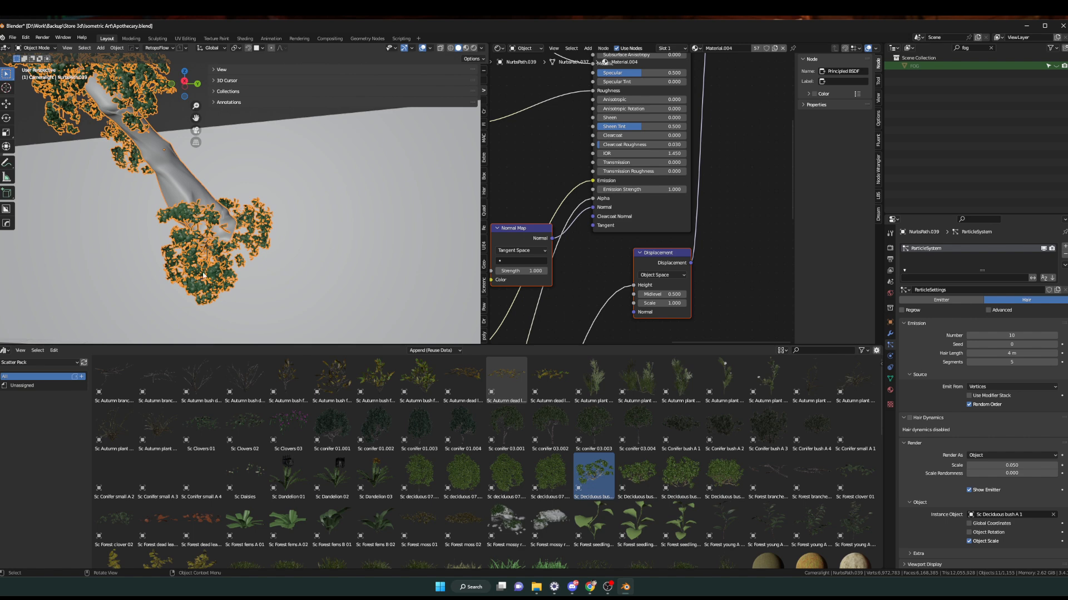
Switch the foliage-covered branch to Weight Paint mode.
{"action": "middle_click_drag", "start_coordinate": [240, 220], "coordinate": [15, 63]}
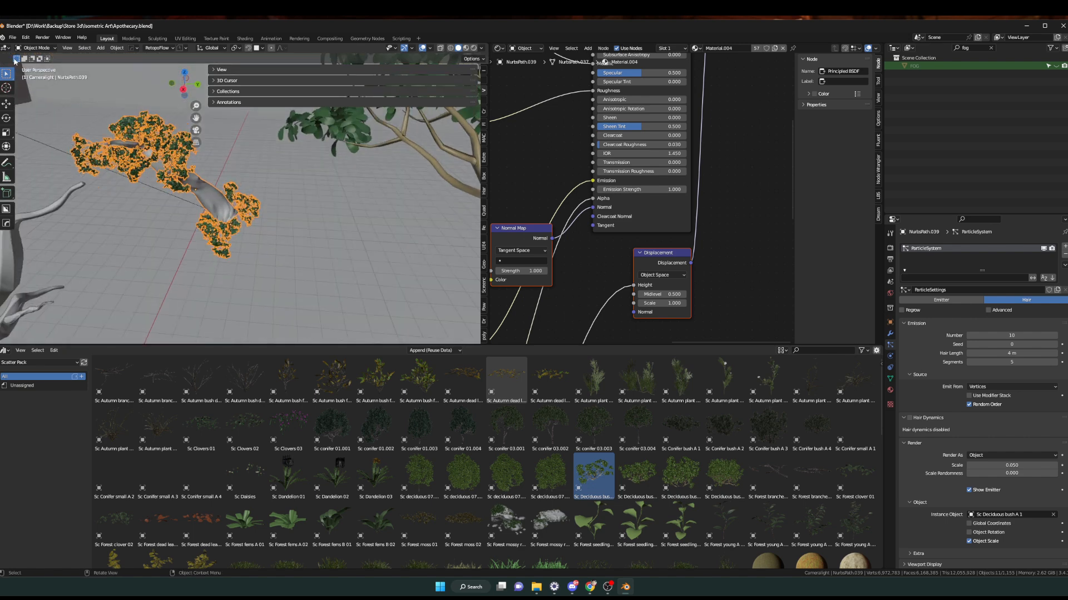
{"action": "left_click", "coordinate": [30, 49]}
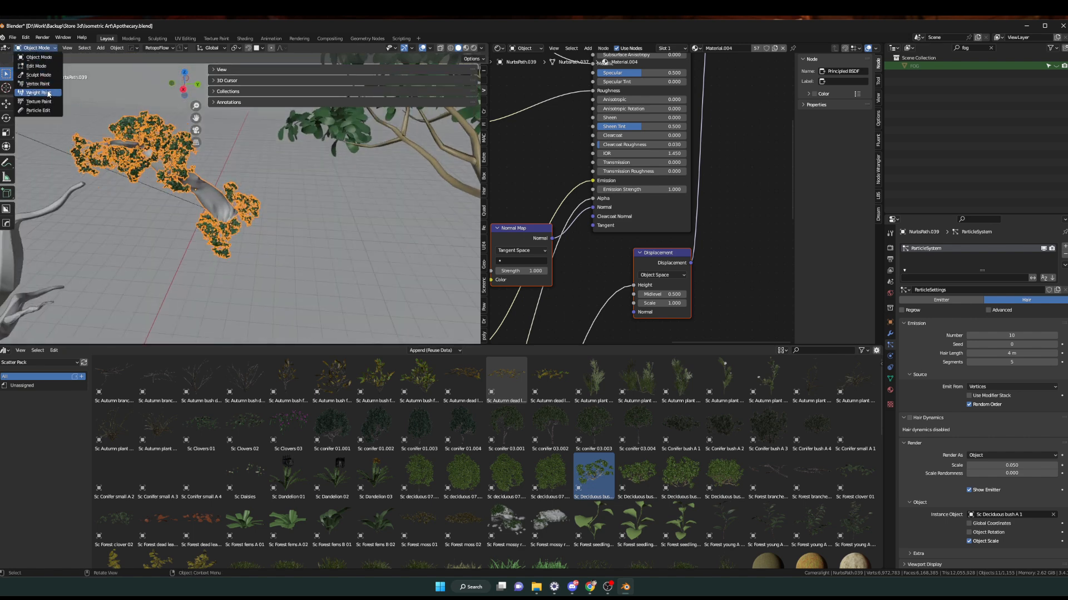
{"action": "left_click", "coordinate": [35, 93]}
{"action": "middle_click_drag", "start_coordinate": [209, 192], "coordinate": [205, 234]}
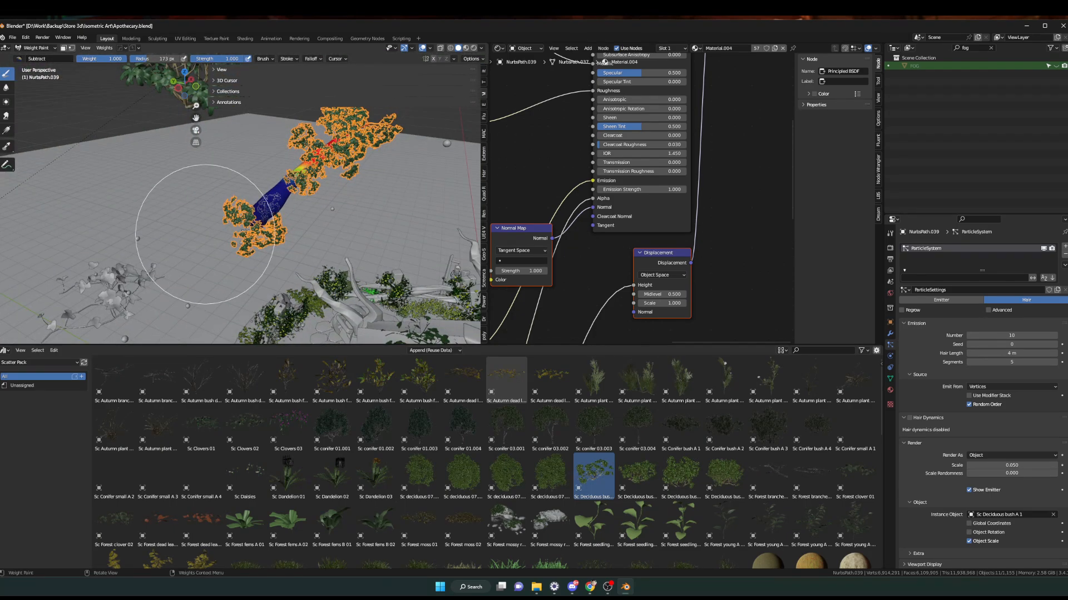
Examine the painted weights along the branch and where the bush instances sit relative to them.
{"action": "mouse_move", "coordinate": [279, 210]}
{"action": "middle_mouse_down"}
{"action": "mouse_move", "coordinate": [224, 229]}
{"action": "mouse_move", "coordinate": [370, 219]}
{"action": "middle_mouse_up"}
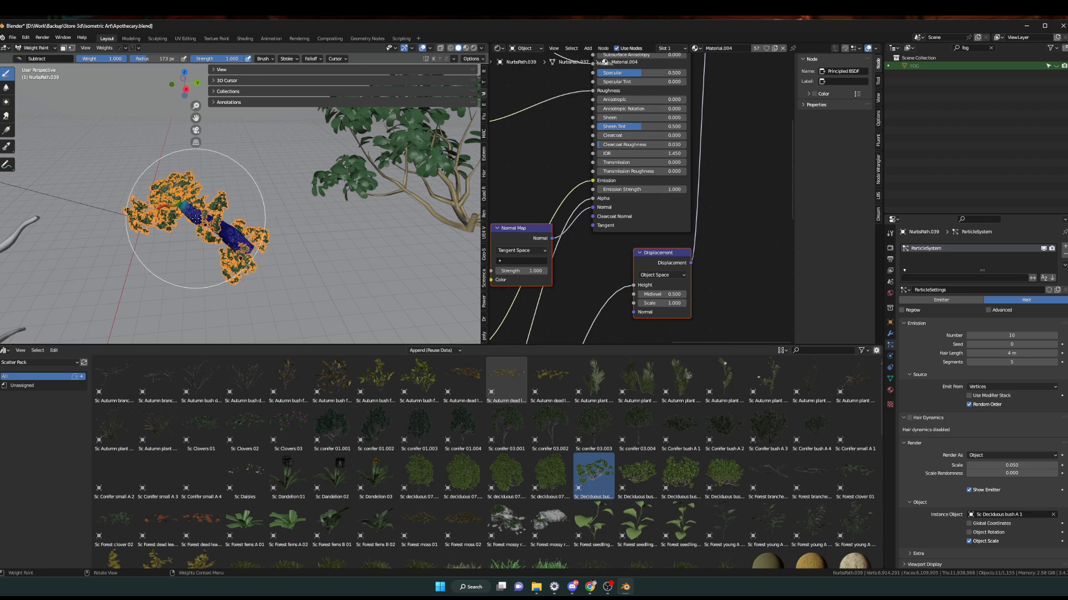
{"action": "scroll", "coordinate": [202, 217], "scroll_direction": "up", "scroll_amount": 4}
{"action": "mouse_move", "coordinate": [197, 264]}
{"action": "middle_mouse_down"}
{"action": "mouse_move", "coordinate": [156, 228]}
{"action": "mouse_move", "coordinate": [164, 195]}
{"action": "middle_mouse_up"}
{"action": "middle_click_drag", "start_coordinate": [203, 156], "coordinate": [178, 161]}
{"action": "mouse_move", "coordinate": [147, 230]}
{"action": "middle_mouse_down"}
{"action": "mouse_move", "coordinate": [239, 259]}
{"action": "mouse_move", "coordinate": [322, 247]}
{"action": "mouse_move", "coordinate": [325, 235]}
{"action": "middle_mouse_up"}
{"action": "scroll", "coordinate": [291, 248], "scroll_direction": "down", "scroll_amount": 3}
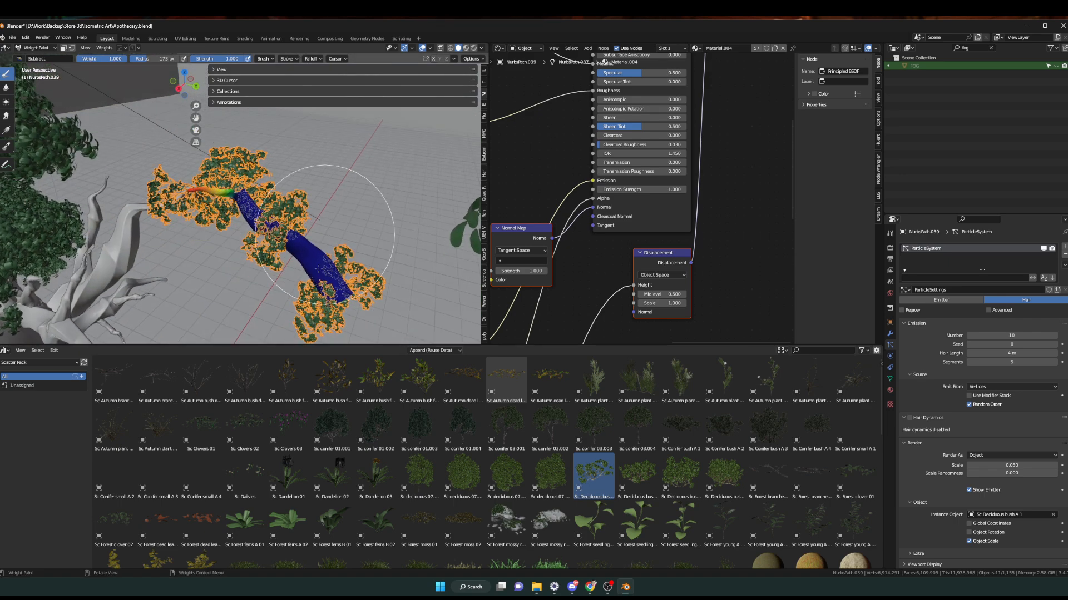
{"action": "middle_click_drag", "start_coordinate": [177, 214], "coordinate": [267, 231]}
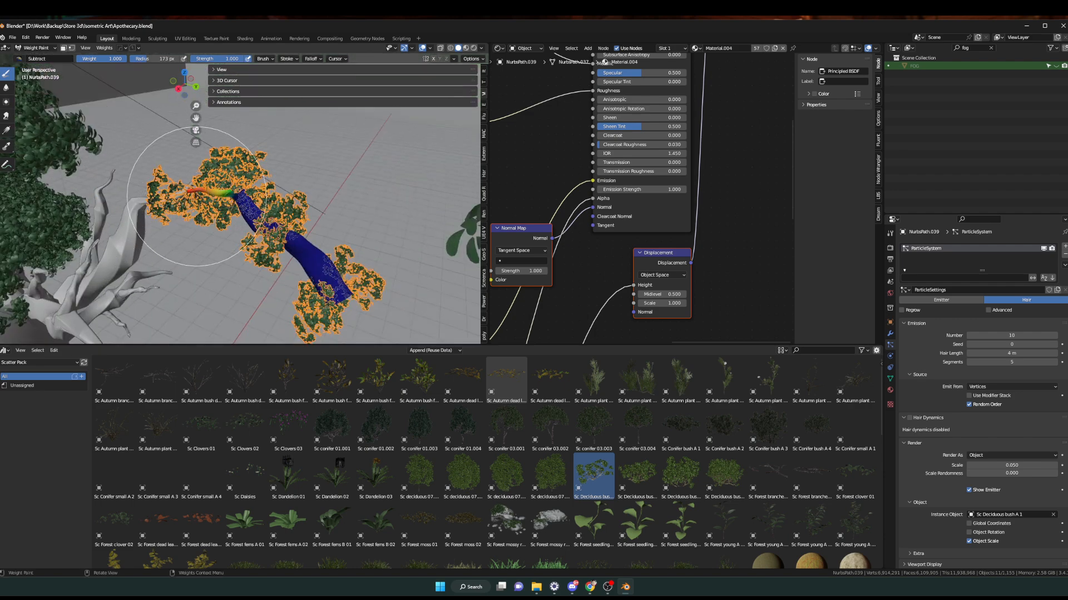
{"action": "scroll", "coordinate": [165, 198], "scroll_direction": "up", "scroll_amount": 3}
{"action": "scroll", "coordinate": [147, 190], "scroll_direction": "down", "scroll_amount": 5}
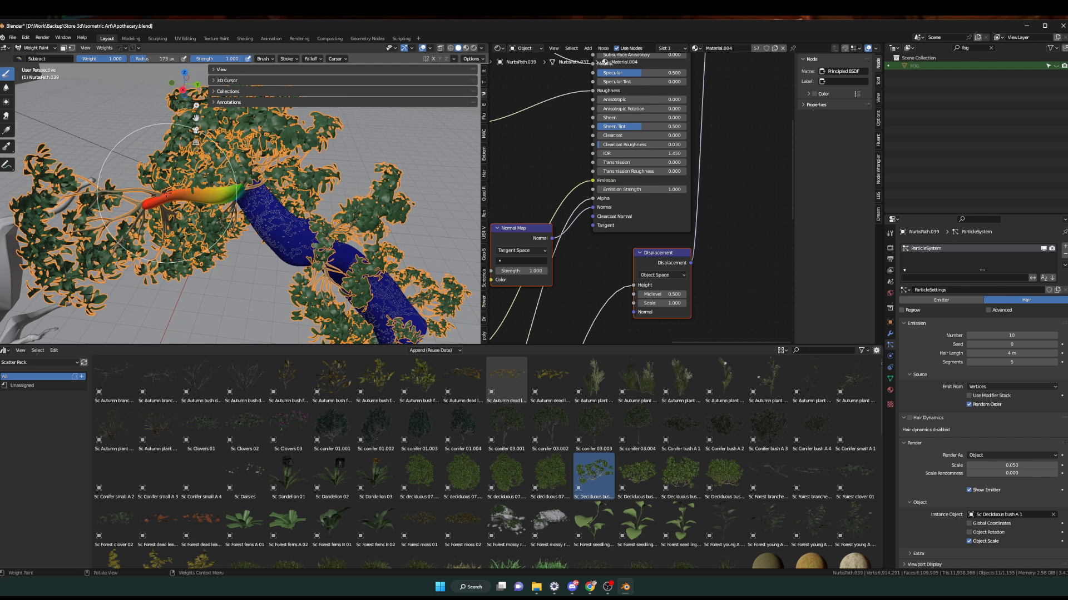
{"action": "middle_click_drag", "start_coordinate": [207, 206], "coordinate": [229, 207]}
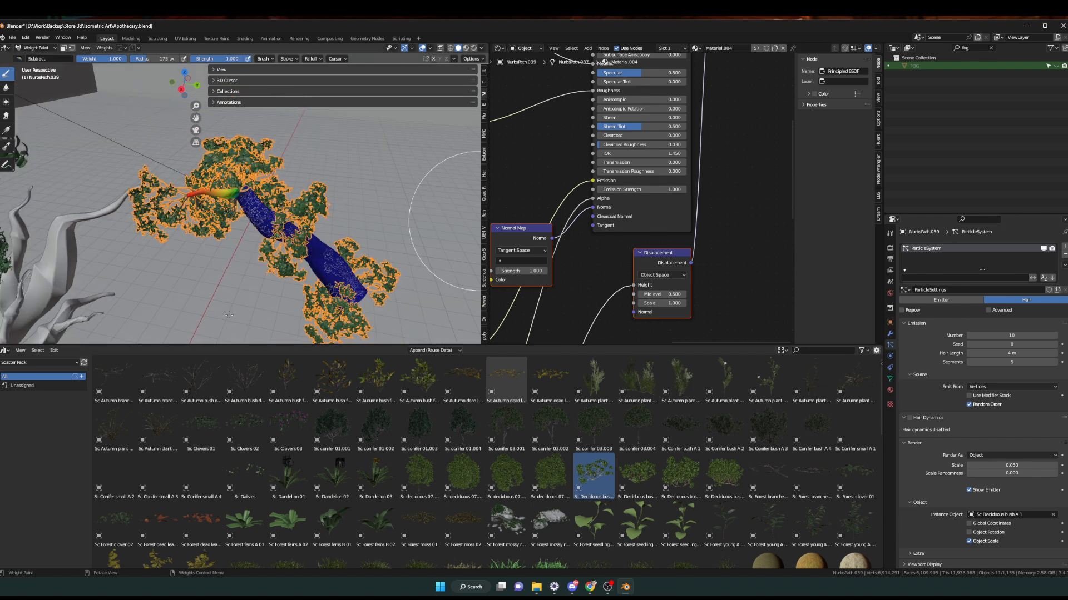
Try a hair particle number of 5 on the branch, and reduce it to 2.
{"action": "left_click", "coordinate": [990, 336]}
{"action": "type", "text": "5"}
{"action": "key", "text": "Return"}
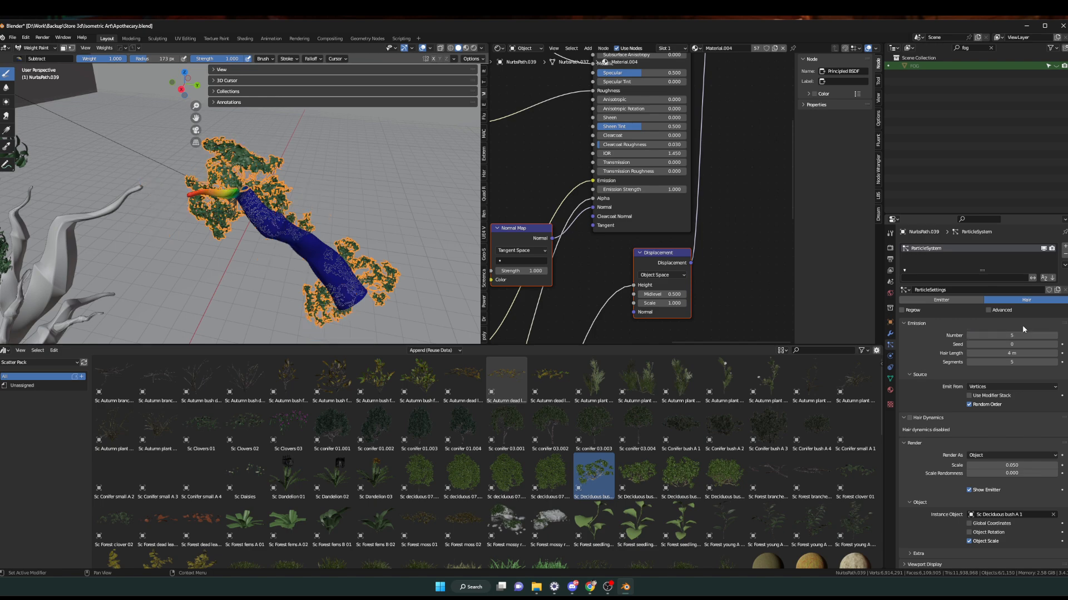
{"action": "left_click", "coordinate": [1019, 334]}
{"action": "type", "text": "2"}
{"action": "key", "text": "Return"}
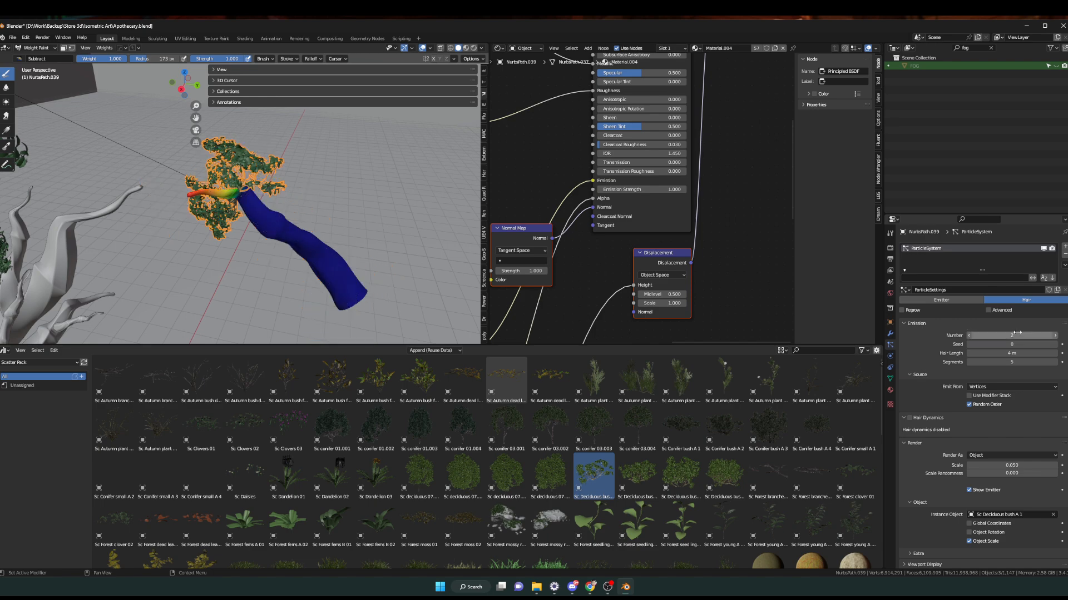
{"action": "mouse_move", "coordinate": [214, 229]}
{"action": "middle_mouse_down"}
{"action": "mouse_move", "coordinate": [194, 226]}
{"action": "mouse_move", "coordinate": [245, 180]}
{"action": "middle_mouse_up"}
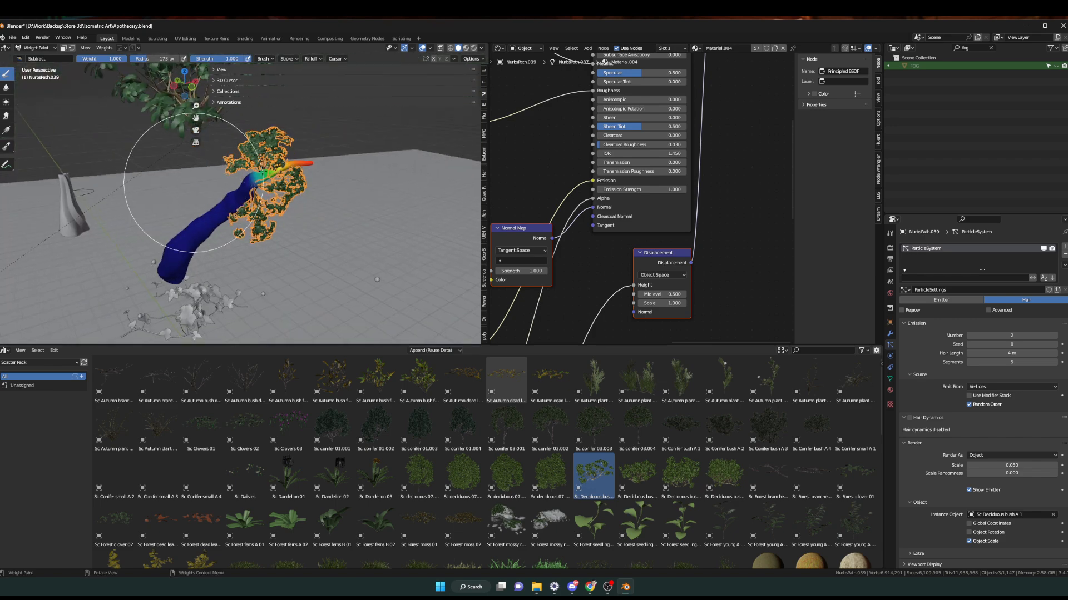
{"action": "middle_click_drag", "start_coordinate": [124, 233], "coordinate": [381, 211]}
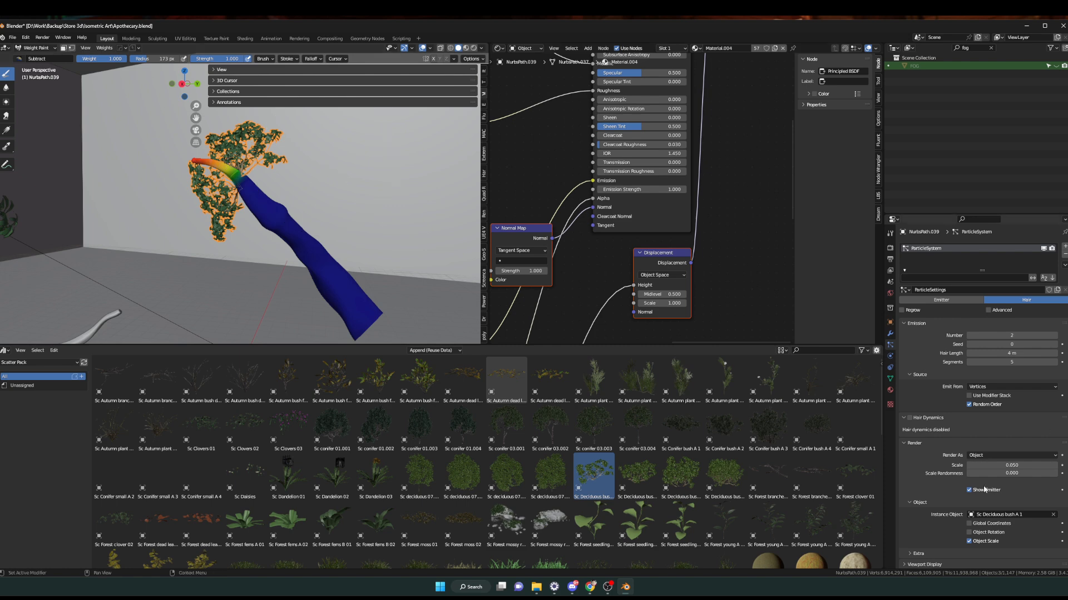
Expand the branch particle system's Viewport Display settings, and set the instance scale to 0.170 with scale randomness 0.649.
{"action": "scroll", "coordinate": [984, 490], "scroll_direction": "down", "scroll_amount": 4}
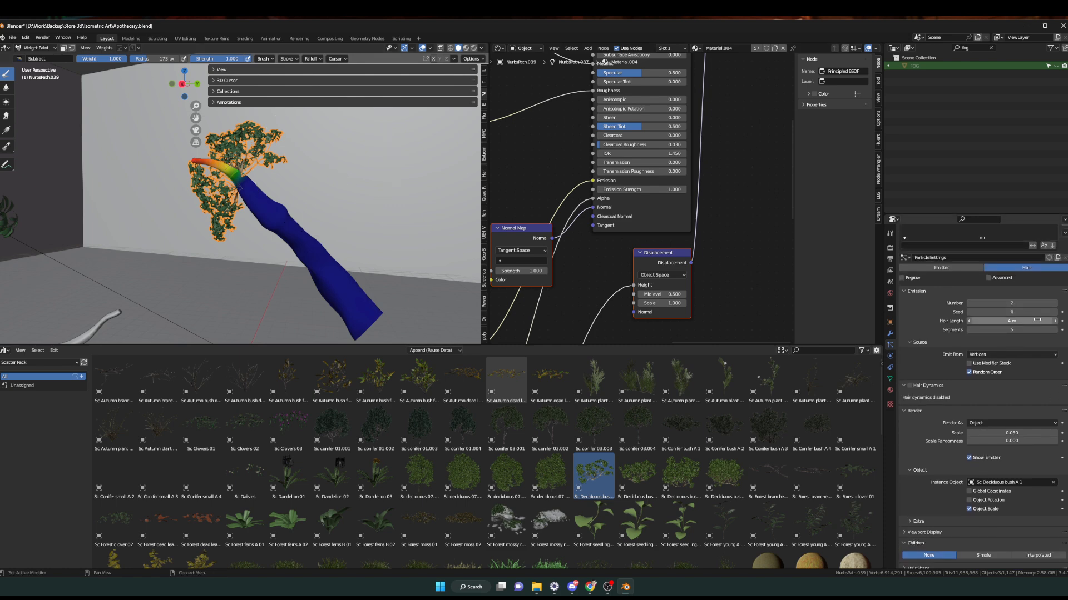
{"action": "scroll", "coordinate": [954, 422], "scroll_direction": "down", "scroll_amount": 2}
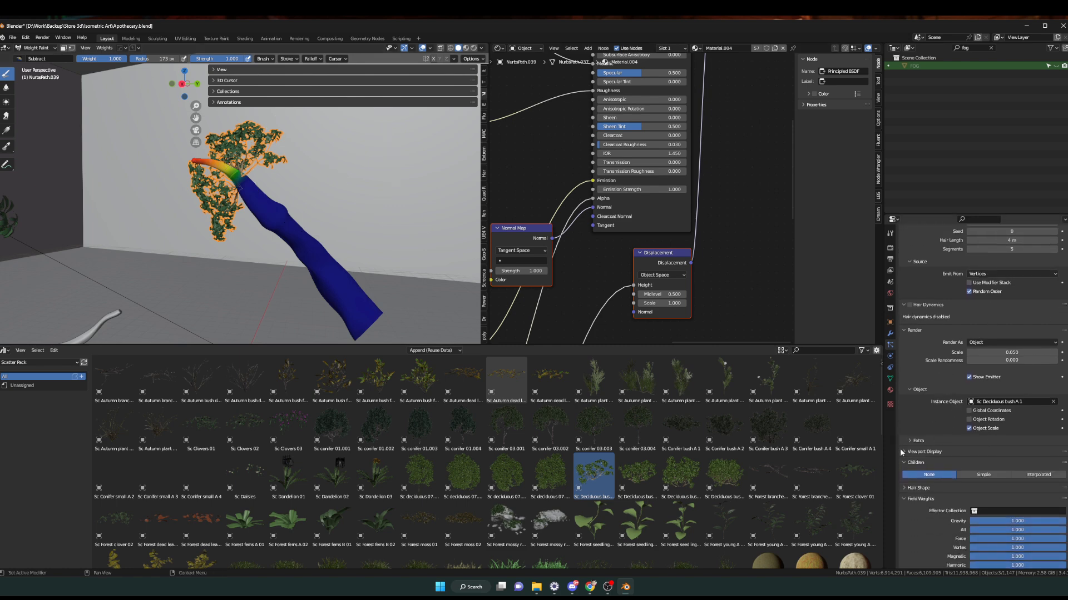
{"action": "scroll", "coordinate": [946, 433], "scroll_direction": "down", "scroll_amount": 10}
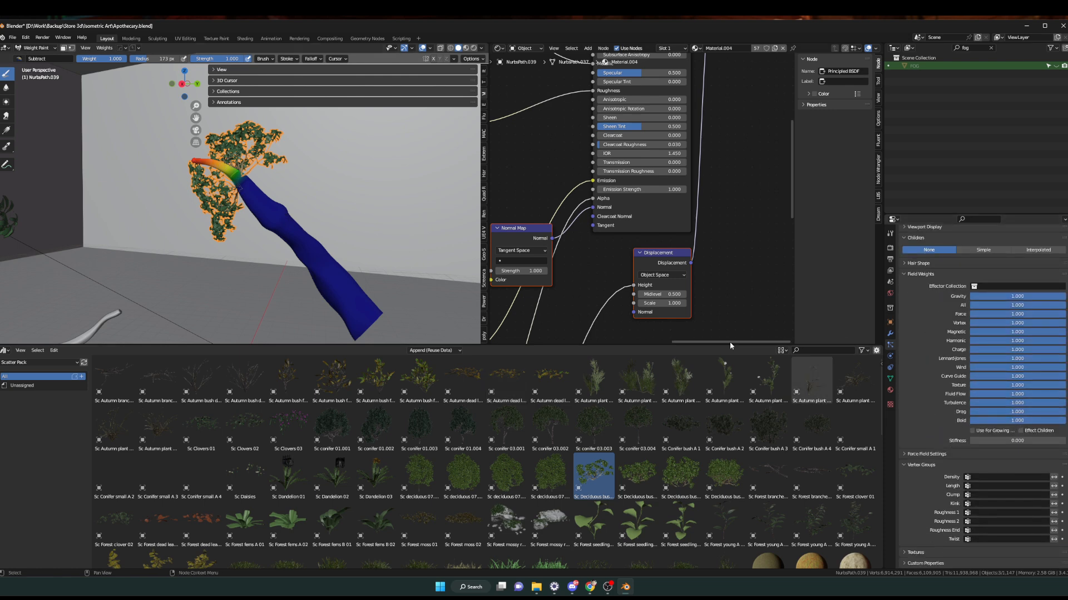
{"action": "scroll", "coordinate": [1003, 322], "scroll_direction": "up", "scroll_amount": 8}
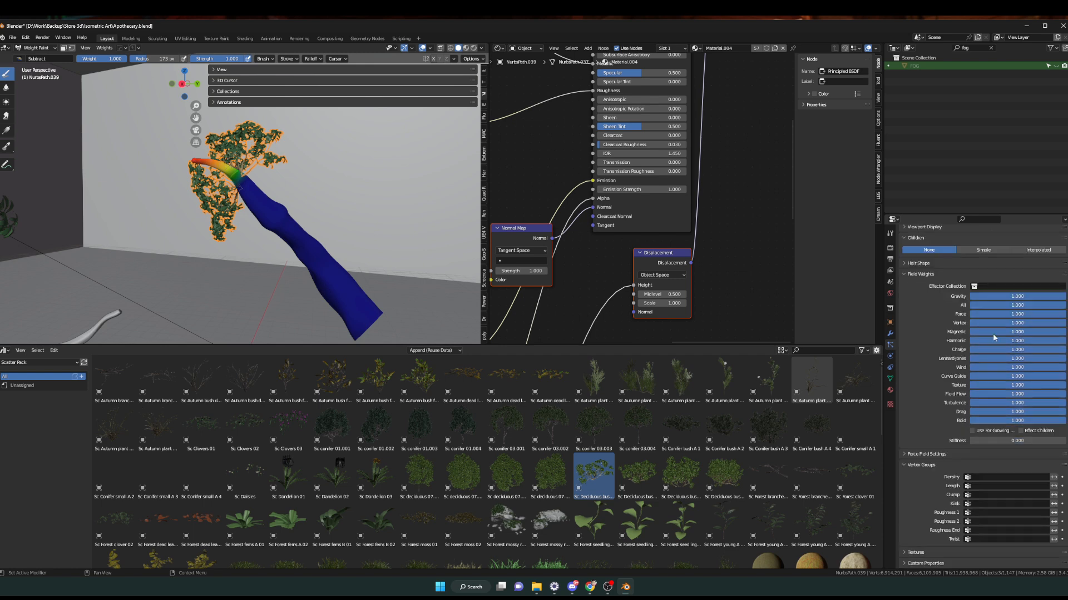
{"action": "left_click", "coordinate": [905, 388]}
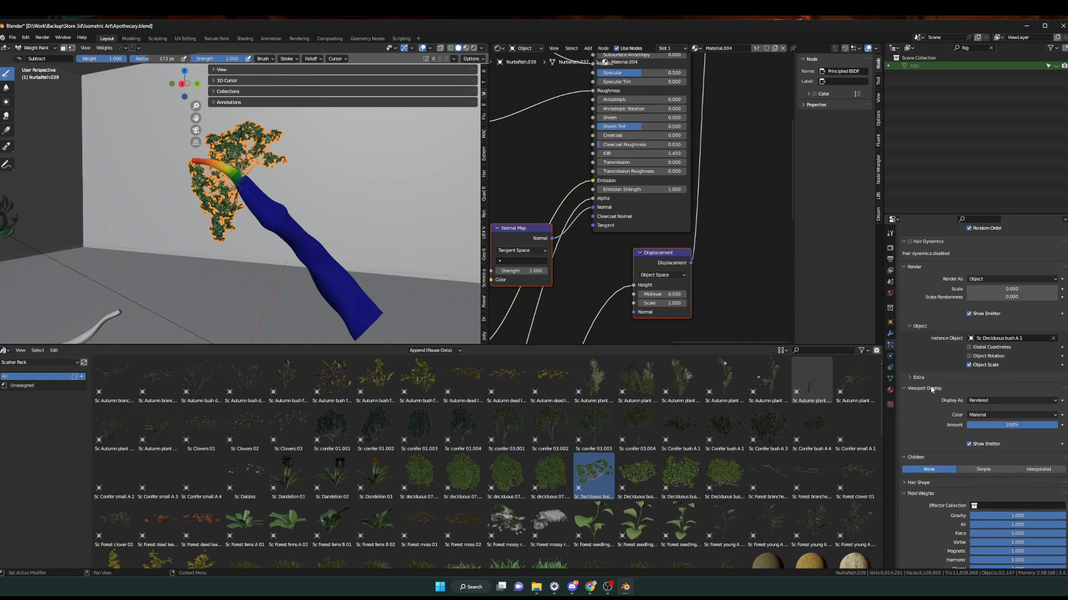
{"action": "scroll", "coordinate": [983, 348], "scroll_direction": "up", "scroll_amount": 4}
{"action": "left_click_drag", "start_coordinate": [992, 371], "coordinate": [1059, 379]}
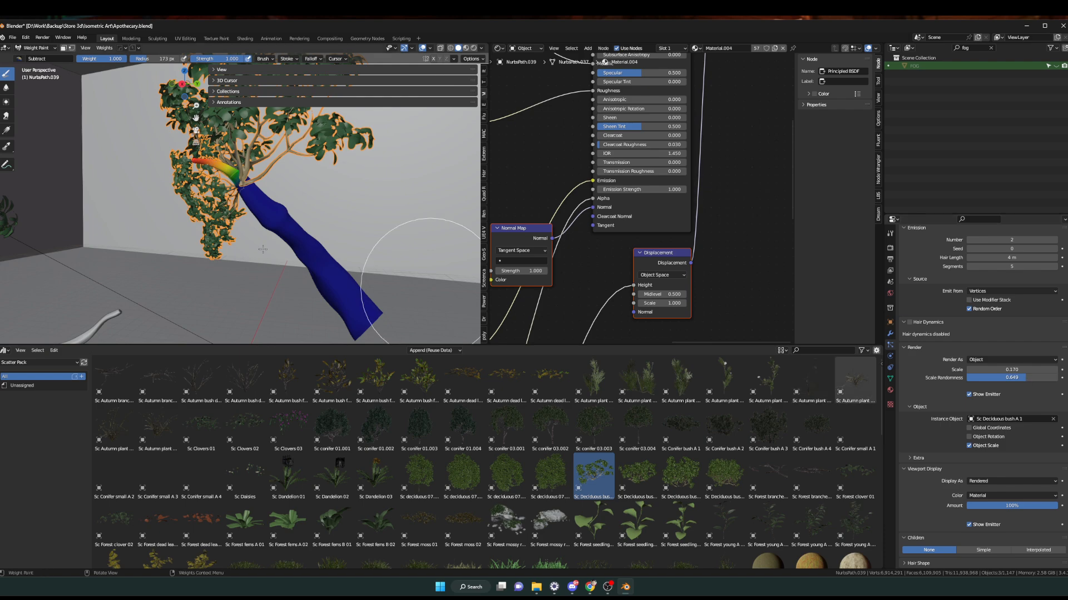
Return the foliage-covered branch to Object Mode and bring the diorama's trees into view.
{"action": "middle_click_drag", "start_coordinate": [348, 253], "coordinate": [356, 324], "text": "shift"}
{"action": "mouse_move", "coordinate": [306, 282]}
{"action": "middle_mouse_down"}
{"action": "mouse_move", "coordinate": [257, 293]}
{"action": "mouse_move", "coordinate": [181, 286]}
{"action": "mouse_move", "coordinate": [233, 274]}
{"action": "mouse_move", "coordinate": [245, 291]}
{"action": "mouse_move", "coordinate": [337, 250]}
{"action": "middle_mouse_up"}
{"action": "scroll", "coordinate": [190, 297], "scroll_direction": "down", "scroll_amount": 2}
{"action": "key", "text": "ctrl+Tab"}
{"action": "left_click", "coordinate": [121, 248]}
{"action": "scroll", "coordinate": [239, 275], "scroll_direction": "down", "scroll_amount": 3}
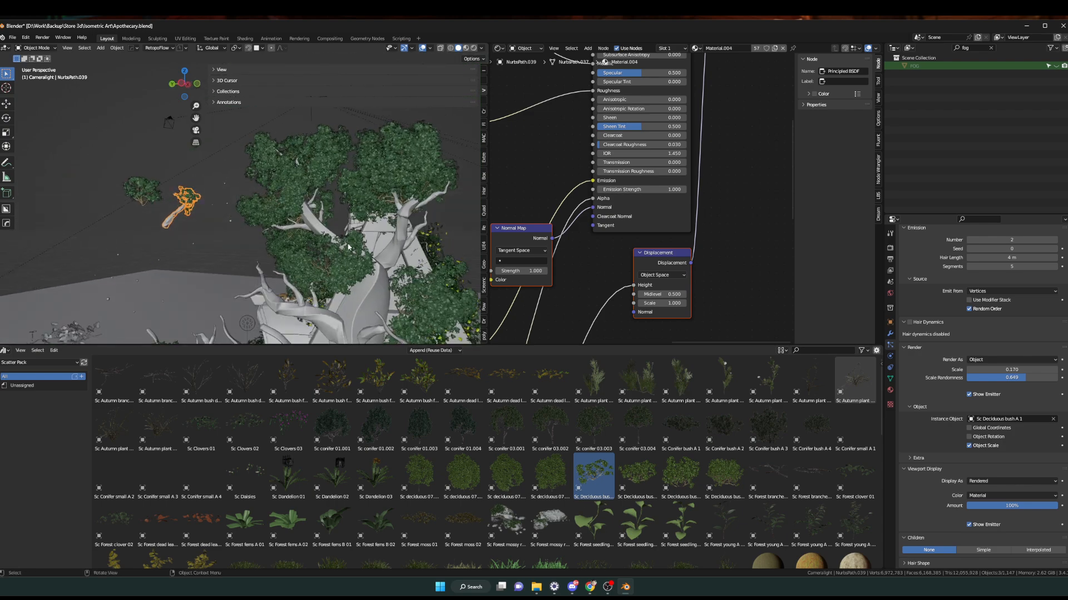
Delete the demo branches and loose foliage beside the diorama.
{"action": "left_click_drag", "start_coordinate": [165, 222], "coordinate": [356, 241]}
{"action": "middle_click_drag", "start_coordinate": [356, 241], "coordinate": [245, 293]}
{"action": "key", "text": "x"}
{"action": "left_click", "coordinate": [212, 250]}
Examine how the tree is assembled from separate branch curves, lifting one off the trunk and cancelling the move.
{"action": "left_click", "coordinate": [262, 268]}
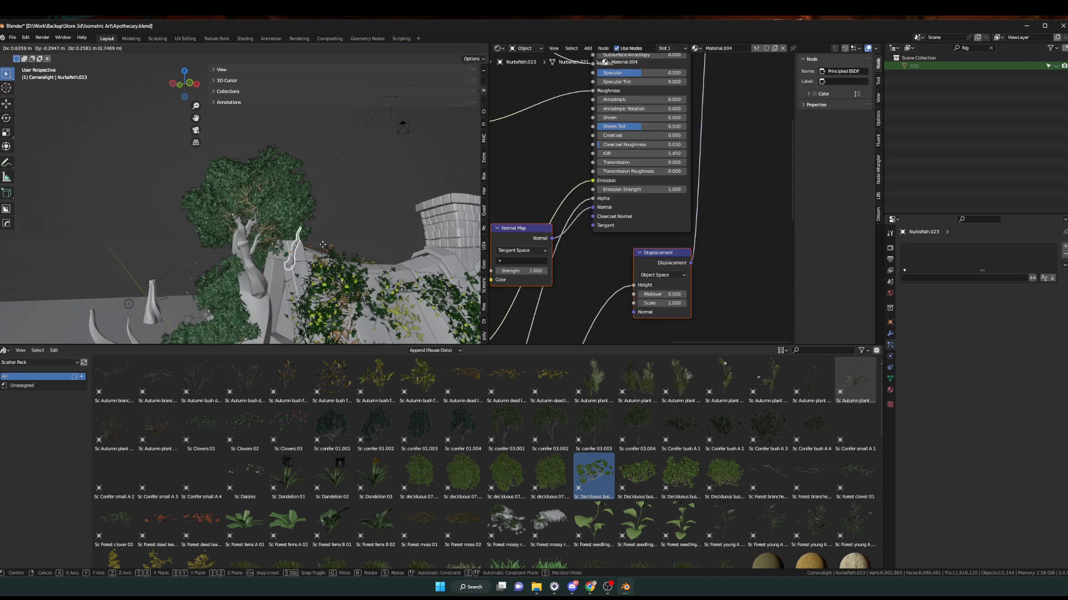
{"action": "left_click", "coordinate": [256, 243]}
{"action": "key", "text": "g"}
{"action": "right_click", "coordinate": [418, 213]}
{"action": "mouse_move", "coordinate": [344, 305]}
{"action": "middle_mouse_down"}
{"action": "mouse_move", "coordinate": [262, 332]}
{"action": "mouse_move", "coordinate": [370, 255]}
{"action": "mouse_move", "coordinate": [194, 253]}
{"action": "mouse_move", "coordinate": [258, 300]}
{"action": "mouse_move", "coordinate": [85, 304]}
{"action": "mouse_move", "coordinate": [346, 287]}
{"action": "middle_mouse_up"}
{"action": "left_click", "coordinate": [239, 290]}
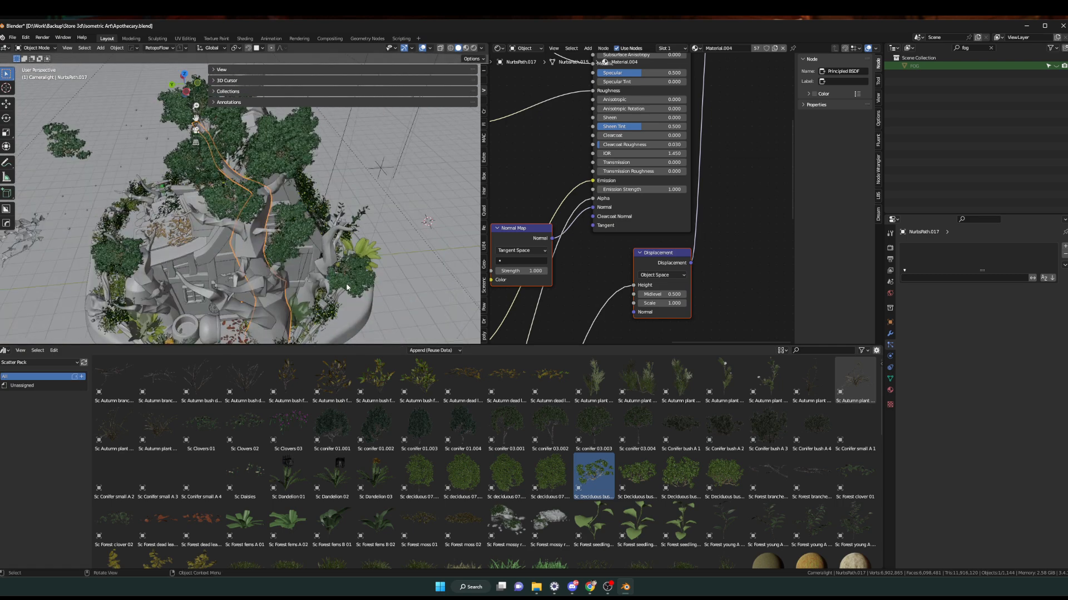
Select branches at the side of the diorama and test-move the one carrying Sc Deciduous bush A 3 foliage, cancelling the move.
{"action": "middle_click_drag", "start_coordinate": [277, 284], "coordinate": [161, 264]}
{"action": "scroll", "coordinate": [184, 245], "scroll_direction": "up", "scroll_amount": 4}
{"action": "left_click", "coordinate": [238, 200]}
{"action": "middle_click_drag", "start_coordinate": [239, 202], "coordinate": [221, 219]}
{"action": "left_click", "coordinate": [354, 244]}
{"action": "left_click", "coordinate": [295, 214]}
{"action": "key", "text": "g"}
{"action": "right_click", "coordinate": [414, 192]}
Examine the ivy draped over the roof and walls up close, including a check in Edit Mode.
{"action": "scroll", "coordinate": [288, 262], "scroll_direction": "up", "scroll_amount": 4}
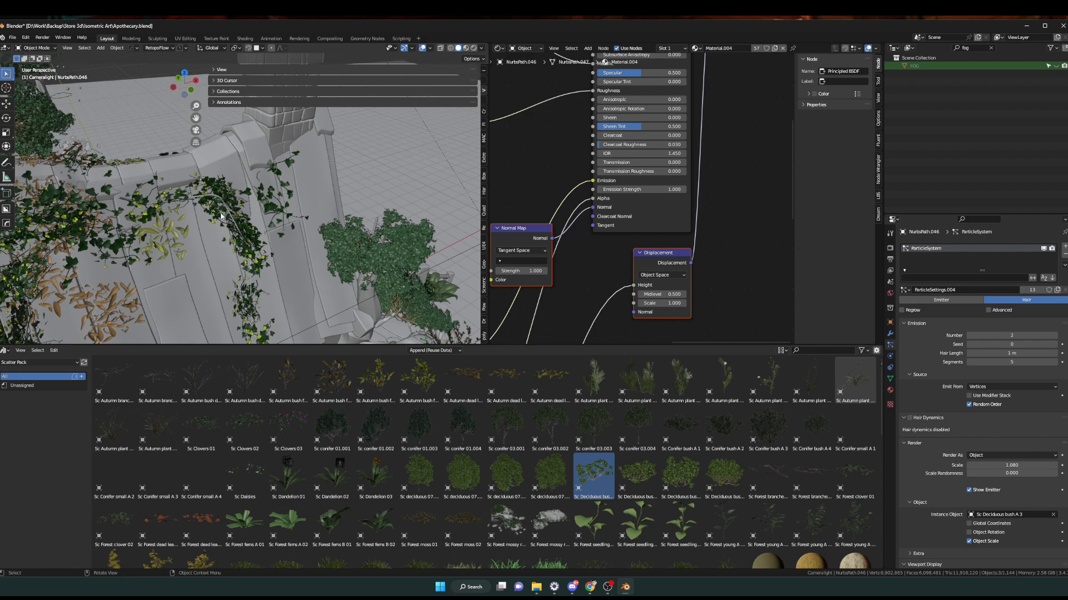
{"action": "left_click", "coordinate": [224, 212]}
{"action": "middle_click_drag", "start_coordinate": [274, 243], "coordinate": [2, 283]}
{"action": "middle_click_drag", "start_coordinate": [320, 231], "coordinate": [239, 203], "text": "shift"}
{"action": "middle_click_drag", "start_coordinate": [383, 278], "coordinate": [243, 266]}
{"action": "scroll", "coordinate": [243, 266], "scroll_direction": "up", "scroll_amount": 3}
{"action": "key", "text": "Tab"}
{"action": "left_click", "coordinate": [242, 129]}
{"action": "middle_click_drag", "start_coordinate": [288, 174], "coordinate": [137, 222], "text": "shift"}
{"action": "scroll", "coordinate": [223, 197], "scroll_direction": "up", "scroll_amount": 5}
{"action": "middle_click_drag", "start_coordinate": [147, 220], "coordinate": [245, 151], "text": "shift"}
{"action": "scroll", "coordinate": [227, 278], "scroll_direction": "down", "scroll_amount": 3}
{"action": "key", "text": "Tab"}
Examine the placement of the plants around the house from several distances, test-moving one object and cancelling the move.
{"action": "scroll", "coordinate": [247, 242], "scroll_direction": "down", "scroll_amount": 4}
{"action": "scroll", "coordinate": [247, 274], "scroll_direction": "up", "scroll_amount": 3}
{"action": "scroll", "coordinate": [278, 215], "scroll_direction": "down", "scroll_amount": 3}
{"action": "scroll", "coordinate": [211, 238], "scroll_direction": "down", "scroll_amount": 2}
{"action": "scroll", "coordinate": [266, 244], "scroll_direction": "up", "scroll_amount": 4}
{"action": "middle_click_drag", "start_coordinate": [272, 195], "coordinate": [184, 208]}
{"action": "scroll", "coordinate": [247, 226], "scroll_direction": "down", "scroll_amount": 3}
{"action": "middle_click_drag", "start_coordinate": [247, 227], "coordinate": [209, 264]}
{"action": "scroll", "coordinate": [261, 283], "scroll_direction": "up", "scroll_amount": 3}
{"action": "left_click", "coordinate": [162, 269]}
{"action": "scroll", "coordinate": [192, 278], "scroll_direction": "down", "scroll_amount": 6}
{"action": "key", "text": "g"}
{"action": "right_click", "coordinate": [195, 229]}
Examine the courtyard's potted plants, ground plants and props from above and up close.
{"action": "middle_click_drag", "start_coordinate": [196, 228], "coordinate": [229, 333]}
{"action": "middle_click_drag", "start_coordinate": [242, 206], "coordinate": [193, 229]}
{"action": "scroll", "coordinate": [262, 289], "scroll_direction": "up", "scroll_amount": 5}
{"action": "scroll", "coordinate": [254, 292], "scroll_direction": "down", "scroll_amount": 5}
{"action": "scroll", "coordinate": [152, 307], "scroll_direction": "up", "scroll_amount": 5}
{"action": "scroll", "coordinate": [320, 277], "scroll_direction": "down", "scroll_amount": 4}
{"action": "scroll", "coordinate": [349, 278], "scroll_direction": "down", "scroll_amount": 4}
{"action": "scroll", "coordinate": [328, 269], "scroll_direction": "down", "scroll_amount": 4}
{"action": "scroll", "coordinate": [231, 286], "scroll_direction": "up", "scroll_amount": 4}
Select the flames in the stone fire pit and examine them with the surrounding courtyard and plants.
{"action": "left_click", "coordinate": [253, 237]}
{"action": "left_click", "coordinate": [268, 241]}
{"action": "left_click", "coordinate": [60, 221]}
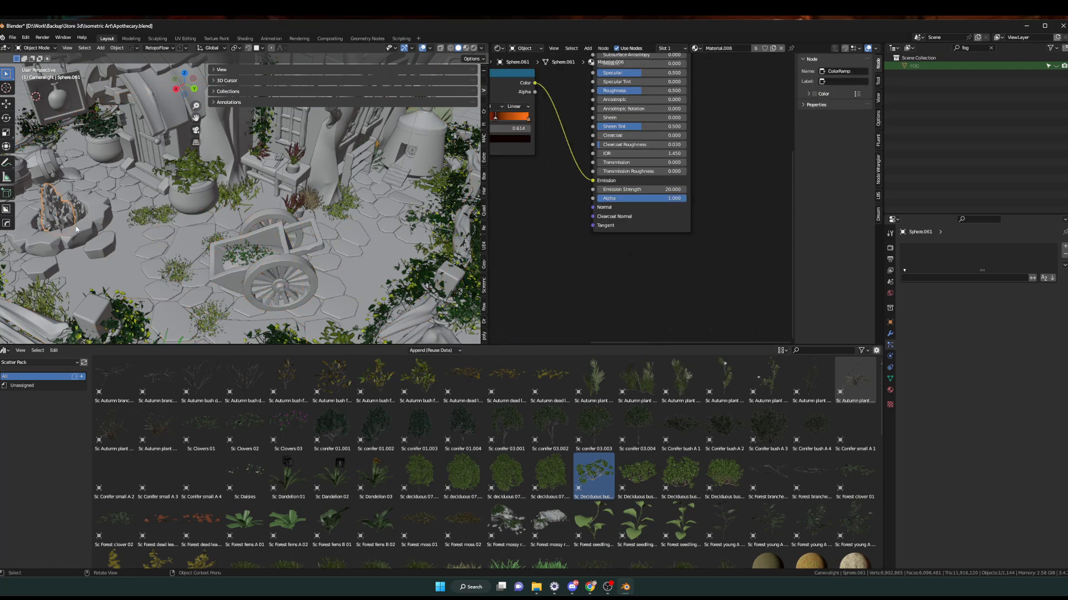
{"action": "scroll", "coordinate": [242, 283], "scroll_direction": "down", "scroll_amount": 8}
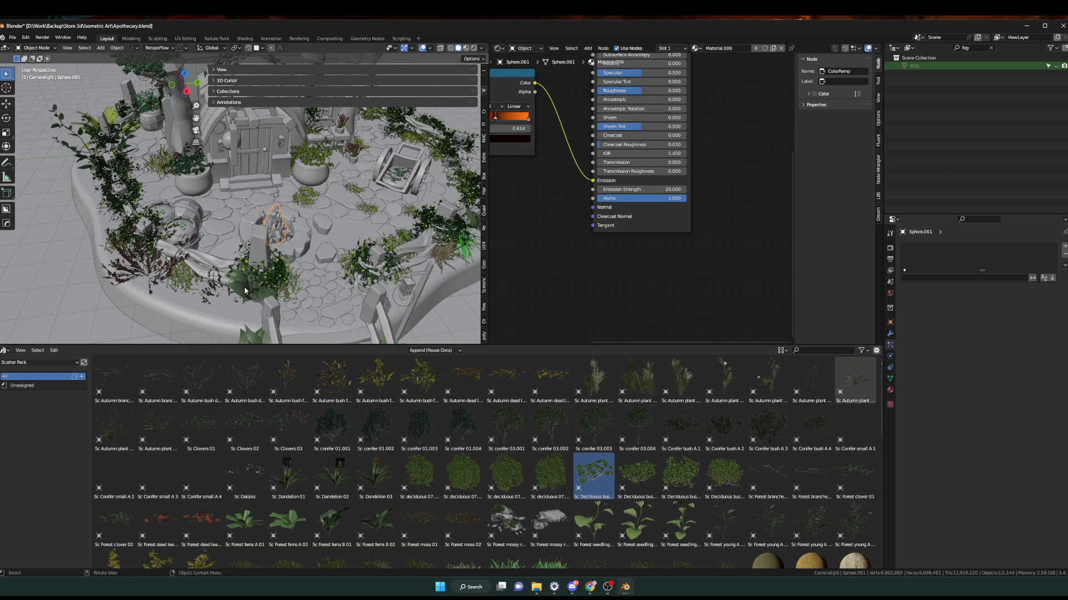
{"action": "middle_click_drag", "start_coordinate": [242, 285], "coordinate": [282, 257]}
{"action": "scroll", "coordinate": [324, 303], "scroll_direction": "up", "scroll_amount": 4}
{"action": "scroll", "coordinate": [220, 282], "scroll_direction": "up", "scroll_amount": 5}
{"action": "scroll", "coordinate": [250, 303], "scroll_direction": "down", "scroll_amount": 5}
Try moving the empty beside the diorama, both freely and along the global X axis.
{"action": "left_click", "coordinate": [116, 123]}
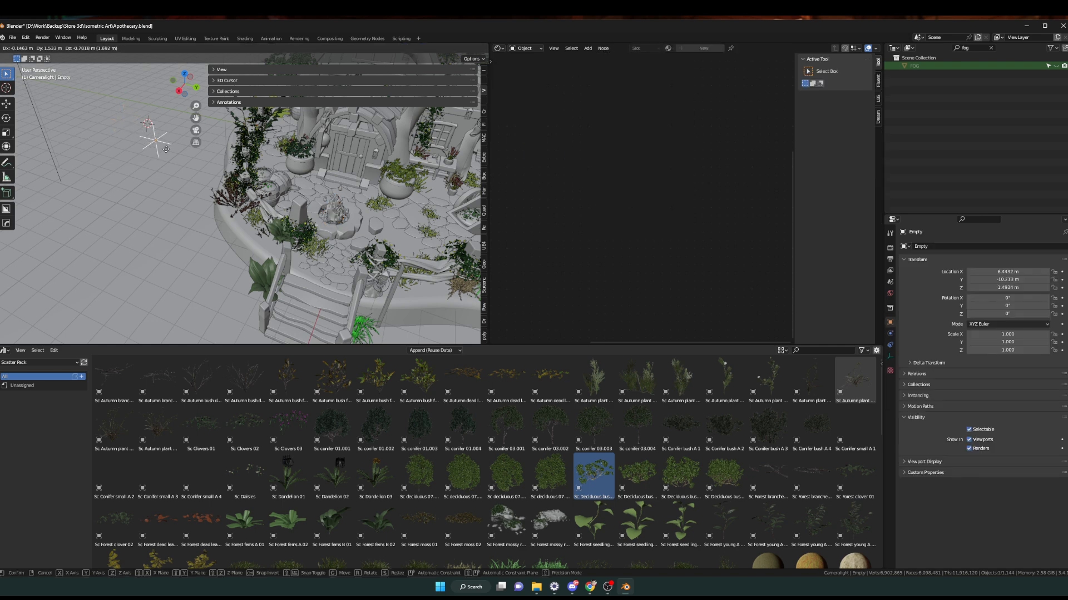
{"action": "key", "text": "g"}
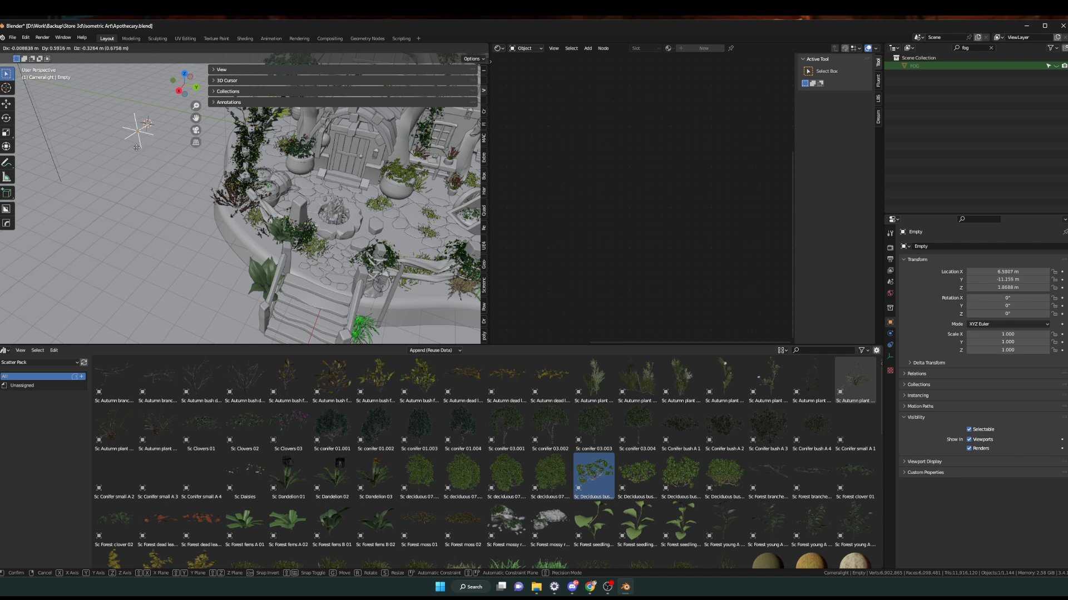
{"action": "left_click", "coordinate": [129, 139]}
{"action": "key", "text": "g"}
{"action": "key", "text": "x"}
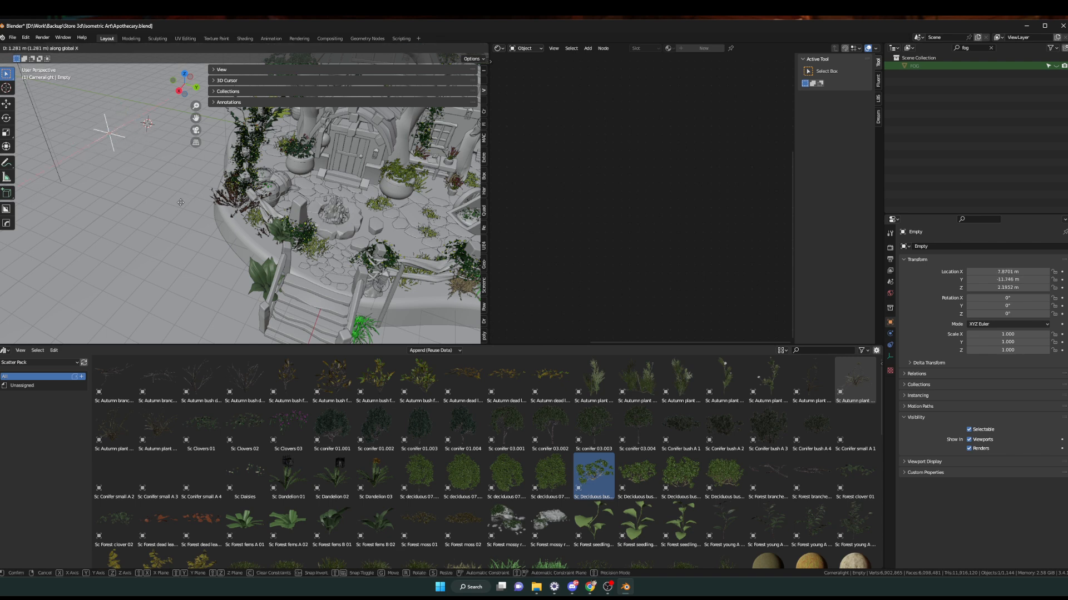
{"action": "left_click", "coordinate": [148, 263]}
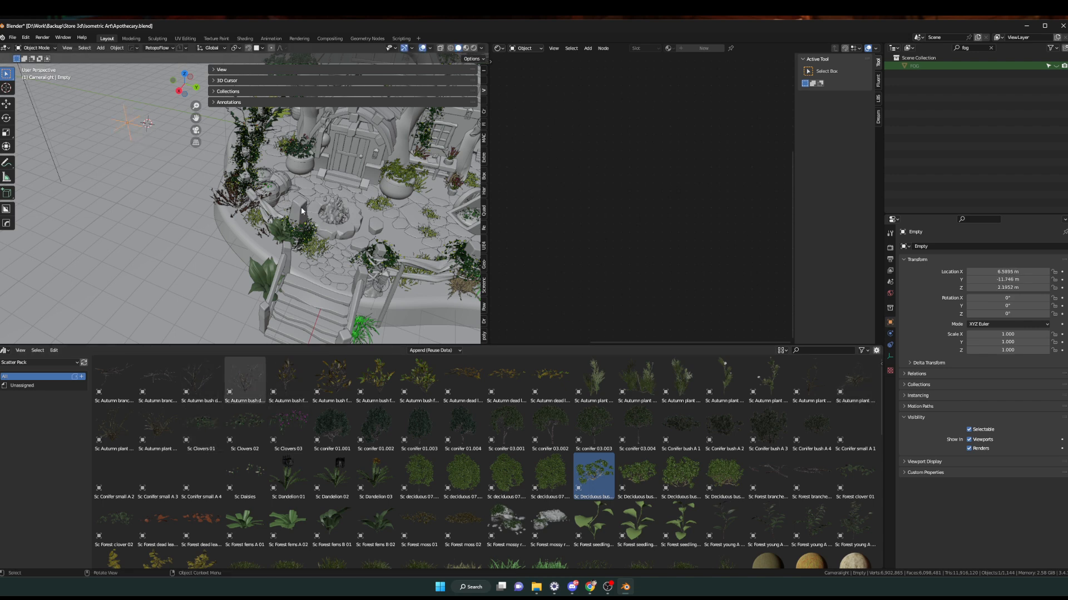
{"action": "key", "text": "g"}
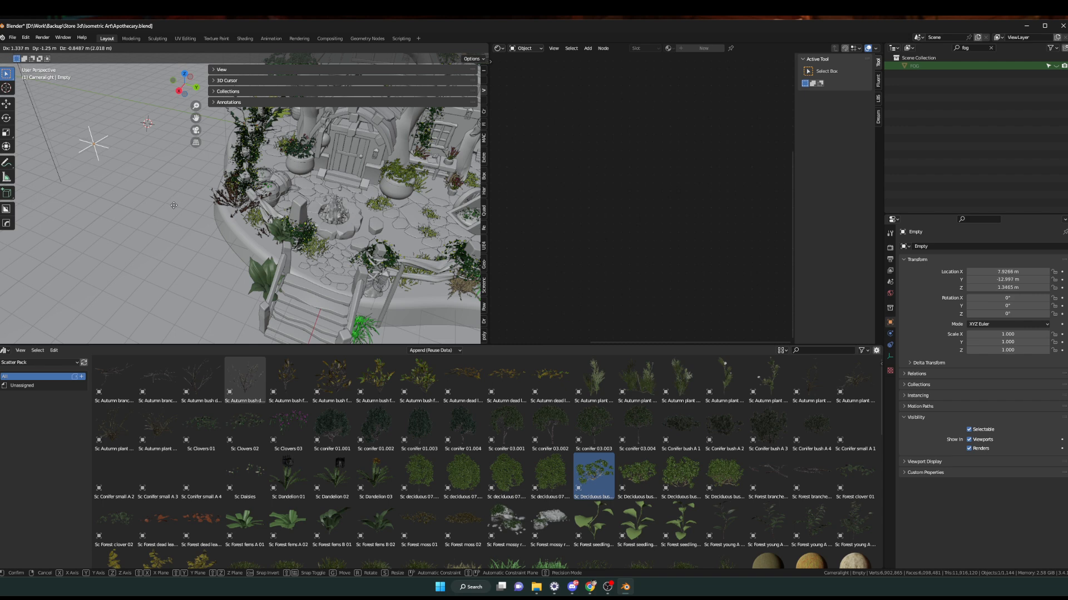
{"action": "key", "text": "Escape"}
Move the empty -1.3552 m along the global X axis.
{"action": "key", "text": "g"}
{"action": "key", "text": "x"}
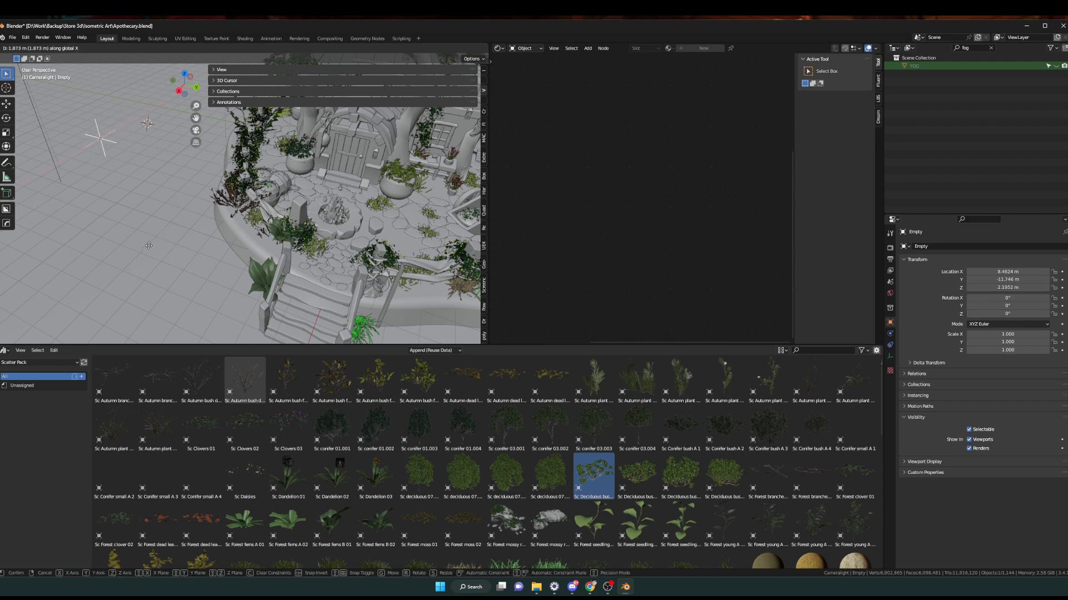
{"action": "left_click", "coordinate": [185, 211]}
Examine the diorama up close and as a whole from several angles.
{"action": "middle_click_drag", "start_coordinate": [261, 250], "coordinate": [356, 253]}
{"action": "scroll", "coordinate": [257, 305], "scroll_direction": "up", "scroll_amount": 5}
{"action": "scroll", "coordinate": [286, 243], "scroll_direction": "down", "scroll_amount": 3}
{"action": "middle_click_drag", "start_coordinate": [286, 243], "coordinate": [251, 269], "text": "shift"}
{"action": "scroll", "coordinate": [267, 261], "scroll_direction": "down", "scroll_amount": 7}
{"action": "mouse_move", "coordinate": [311, 244]}
{"action": "middle_mouse_down"}
{"action": "mouse_move", "coordinate": [261, 276]}
{"action": "mouse_move", "coordinate": [320, 225]}
{"action": "mouse_move", "coordinate": [302, 247]}
{"action": "middle_mouse_up"}
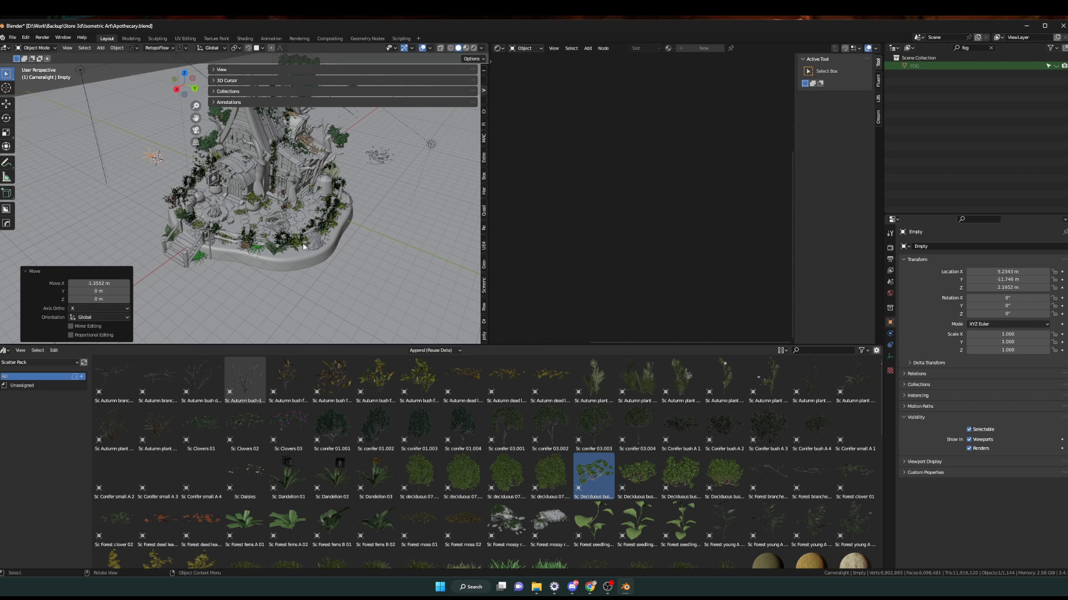
{"action": "middle_click_drag", "start_coordinate": [240, 170], "coordinate": [234, 197]}
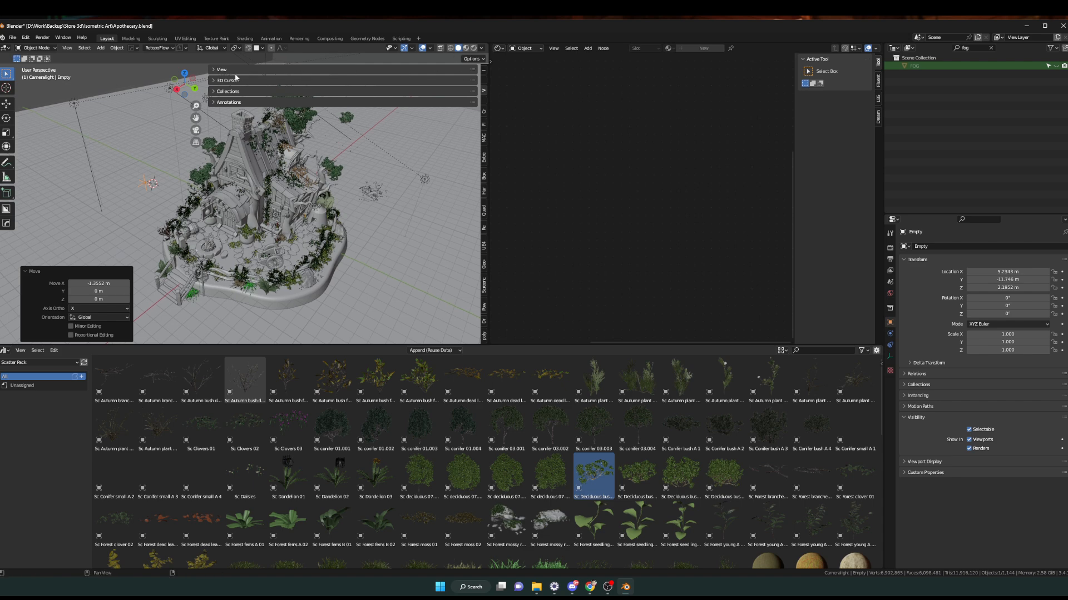
{"action": "middle_click_drag", "start_coordinate": [319, 184], "coordinate": [320, 188]}
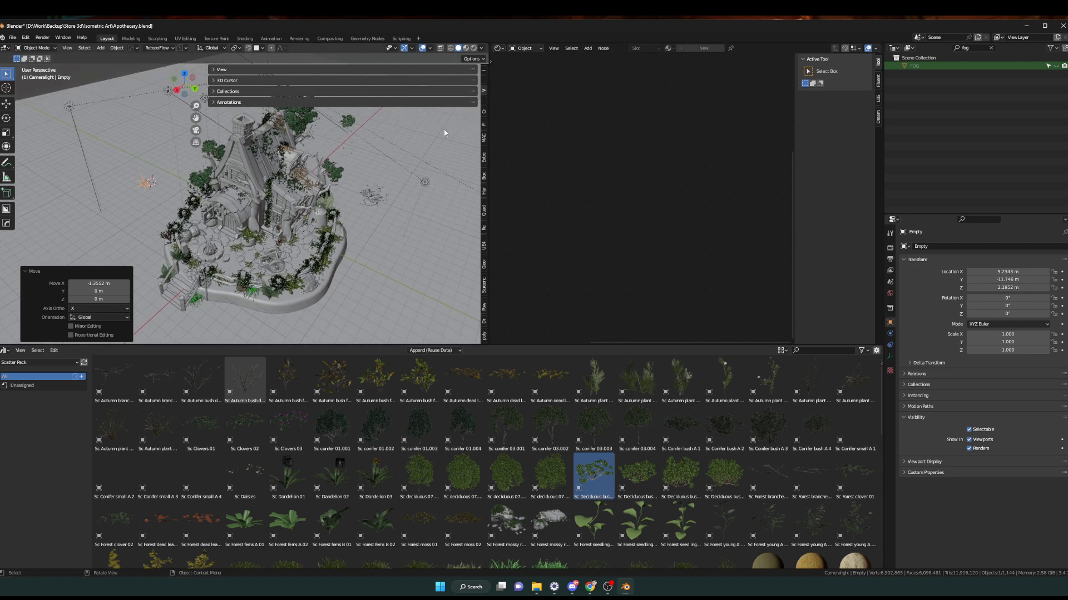
Show the diorama in Rendered viewport shading and enlarge the 3D view by shrinking the asset browser area.
{"action": "left_click", "coordinate": [473, 49]}
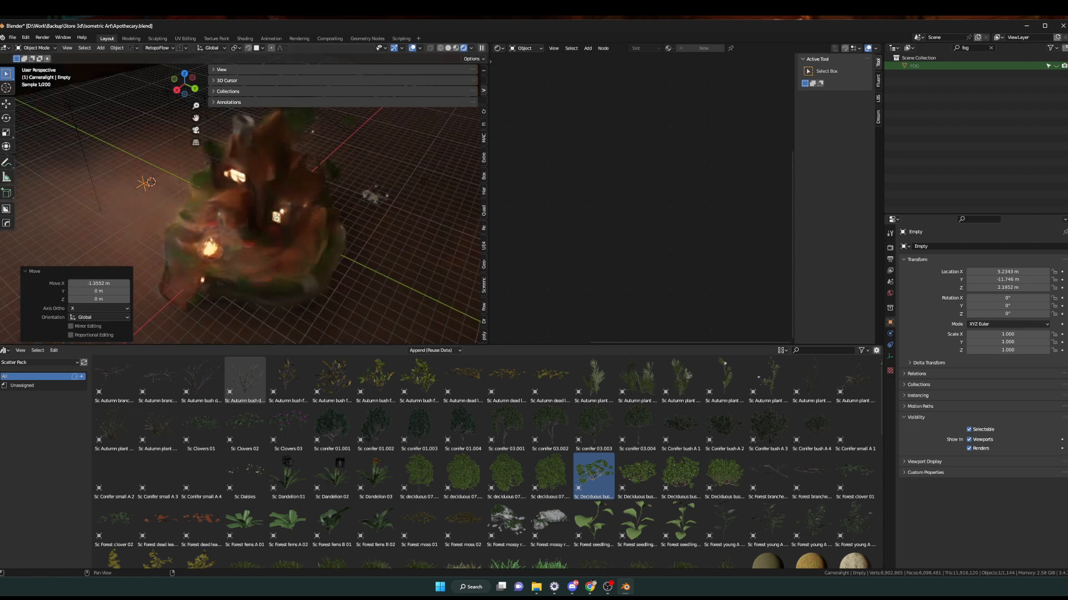
{"action": "scroll", "coordinate": [257, 198], "scroll_direction": "up", "scroll_amount": 1}
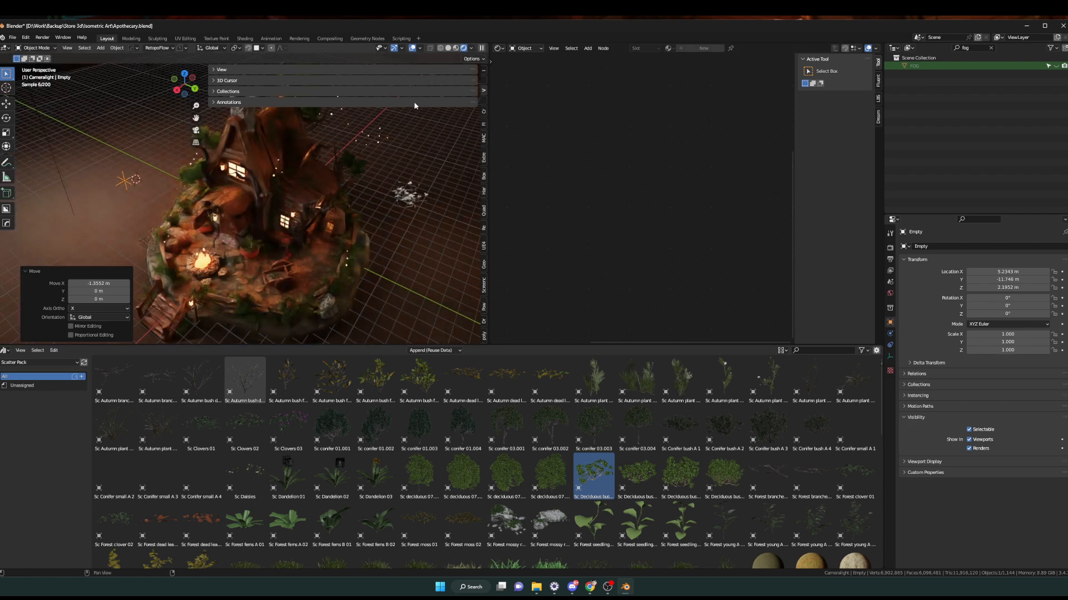
{"action": "left_click_drag", "start_coordinate": [402, 345], "coordinate": [402, 472]}
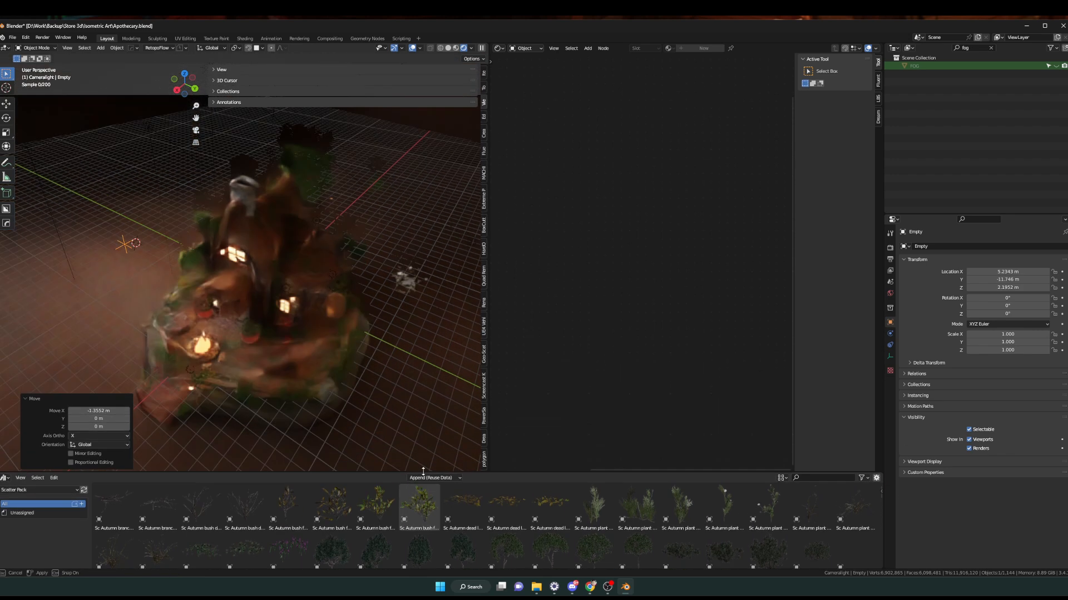
{"action": "scroll", "coordinate": [288, 312], "scroll_direction": "up", "scroll_amount": 1}
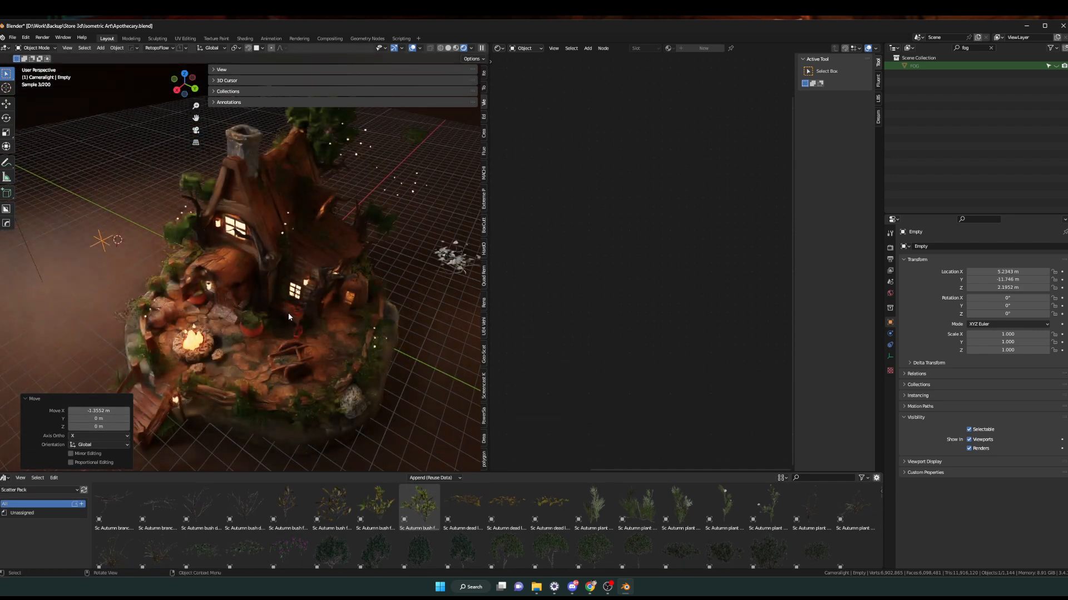